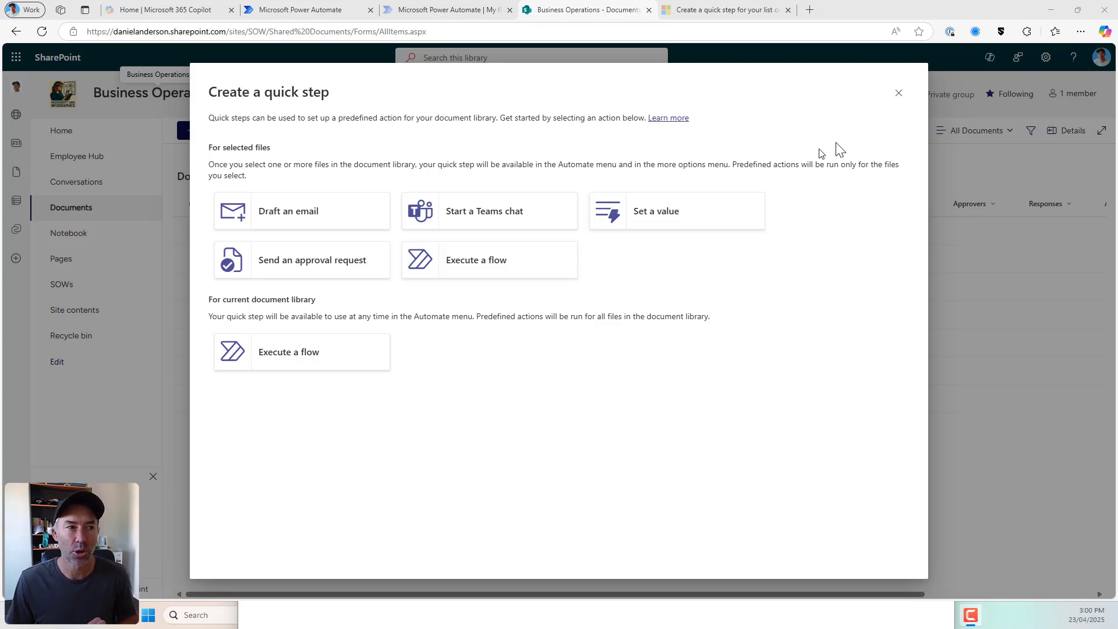
click(898, 93)
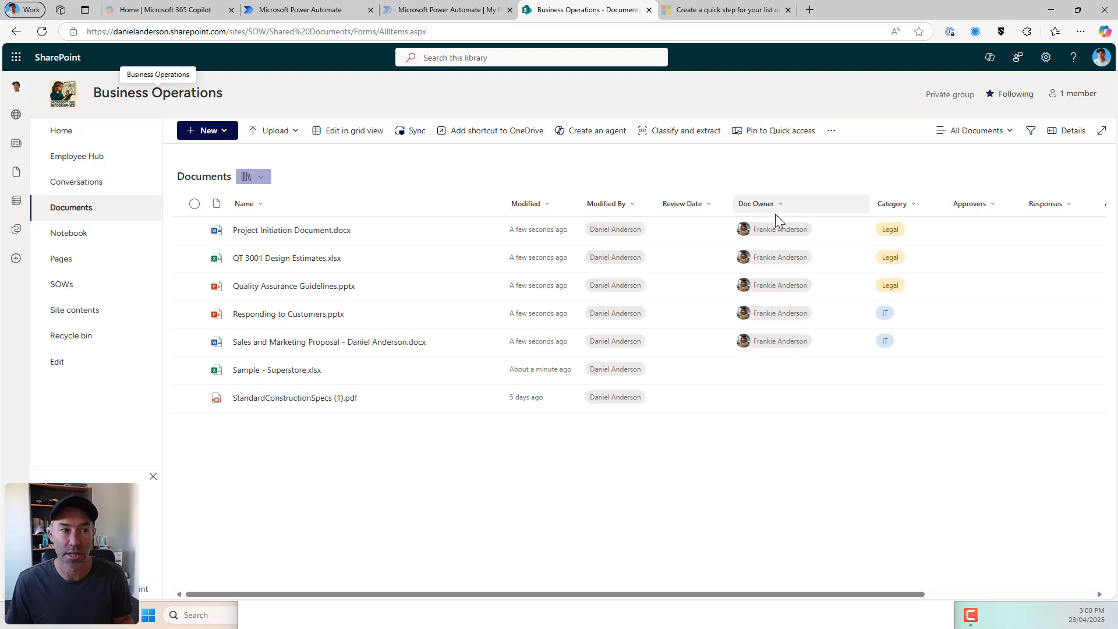
click(833, 135)
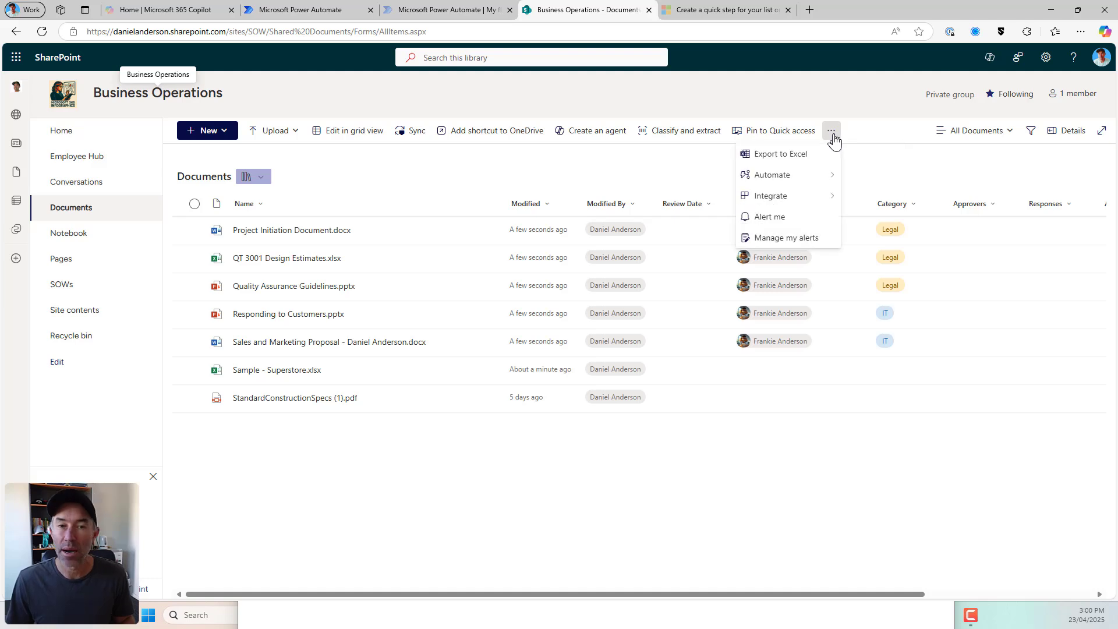
mouse_move(810, 178)
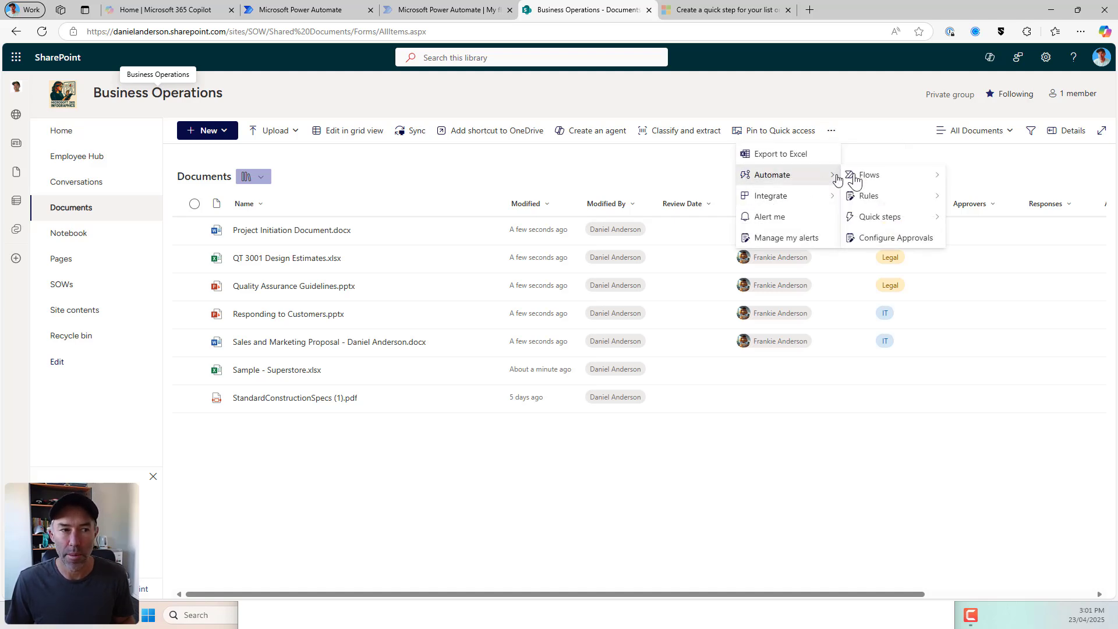
mouse_move(870, 223)
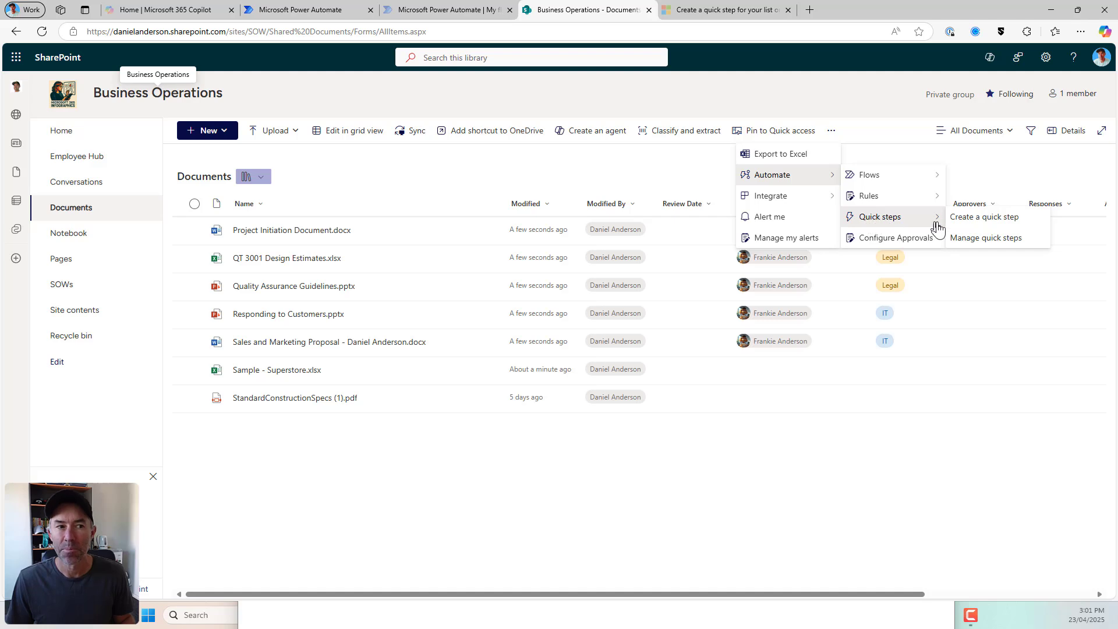
click(964, 221)
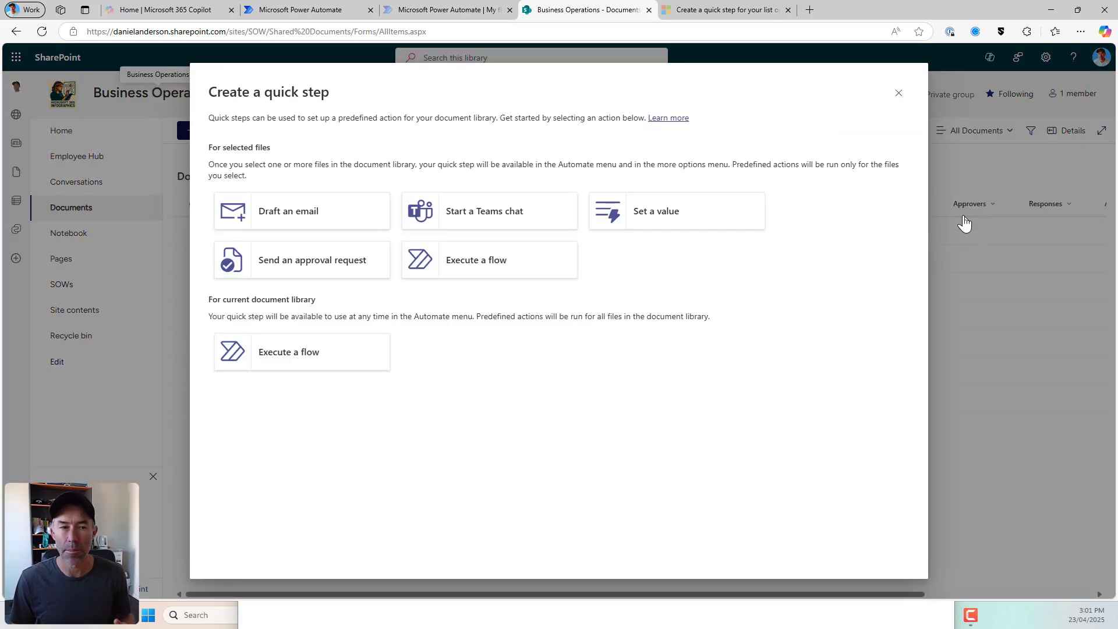
click(668, 226)
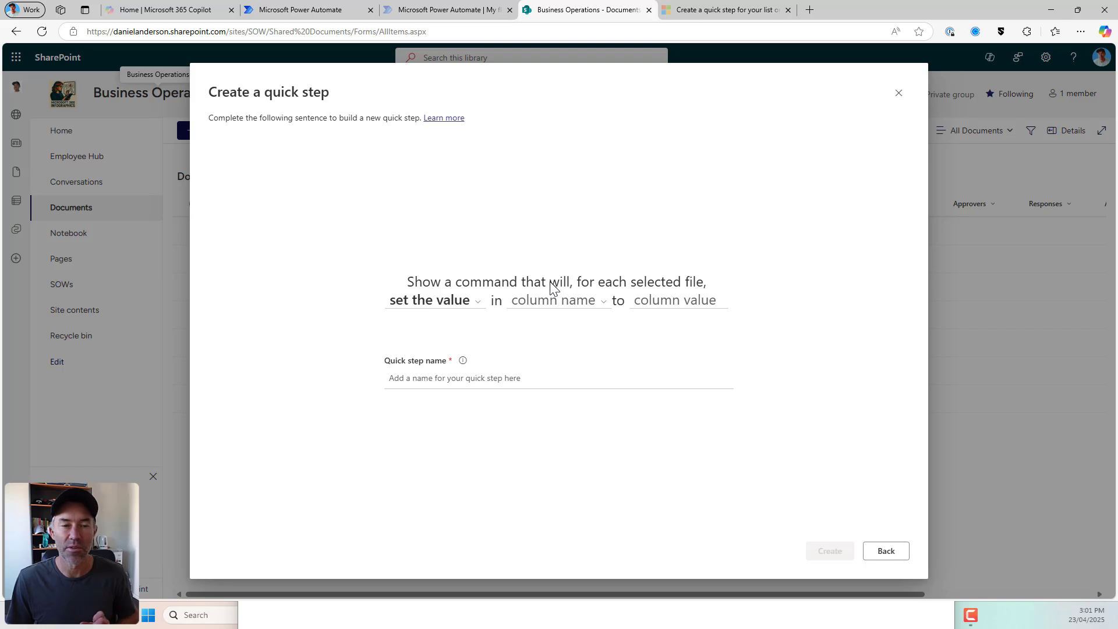
- Build a Set a value quick step for column Category, value Finance, named 'Set Category to Finance'
click(528, 305)
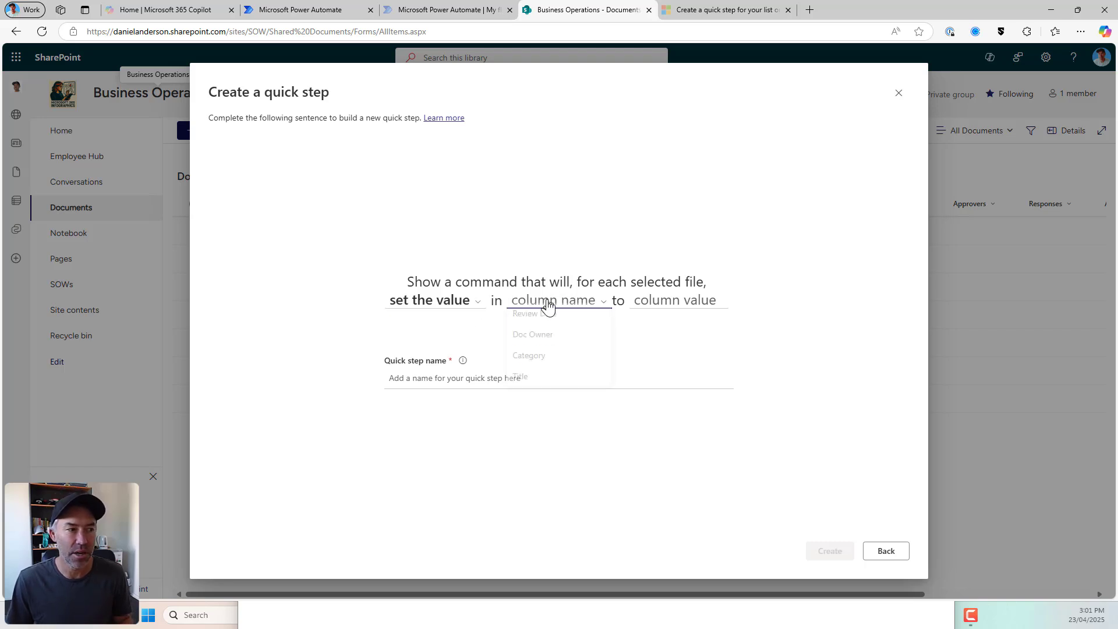
click(537, 364)
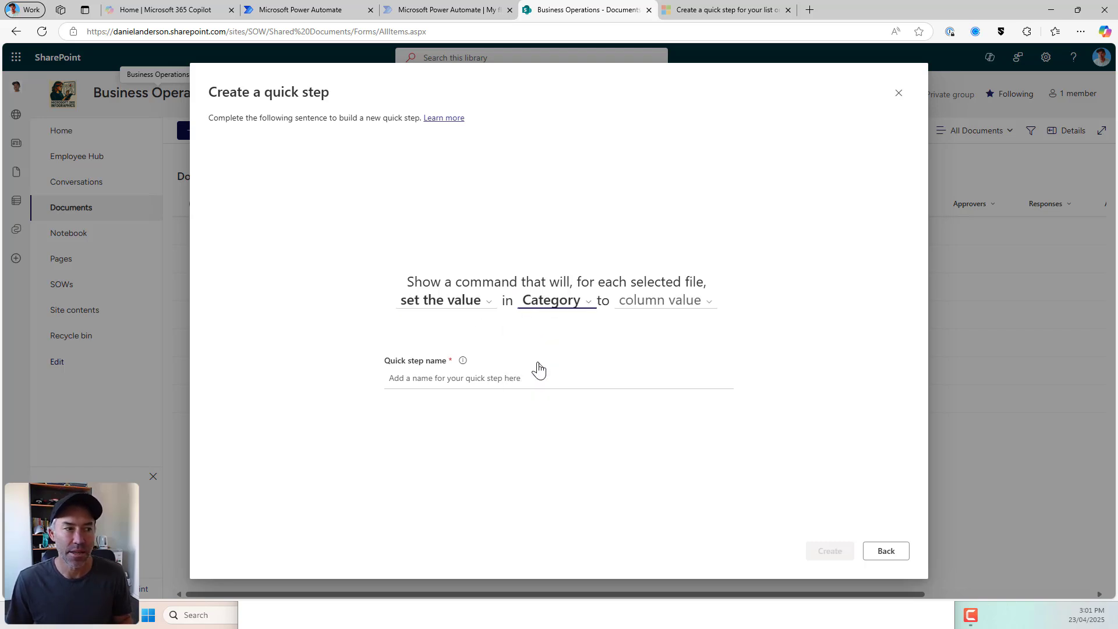
click(640, 305)
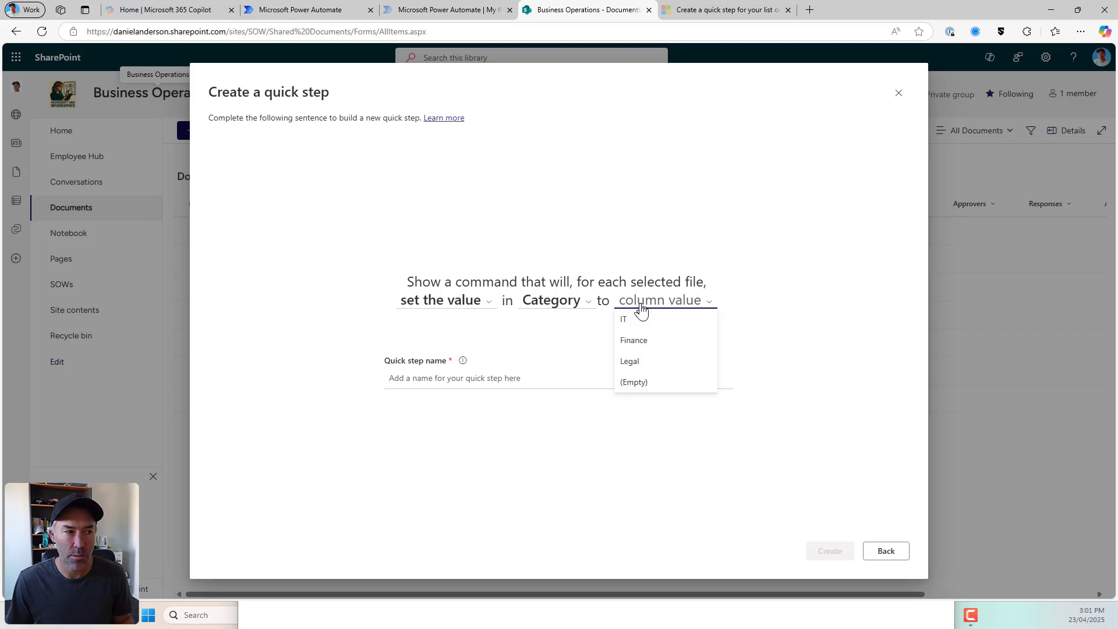
click(637, 344)
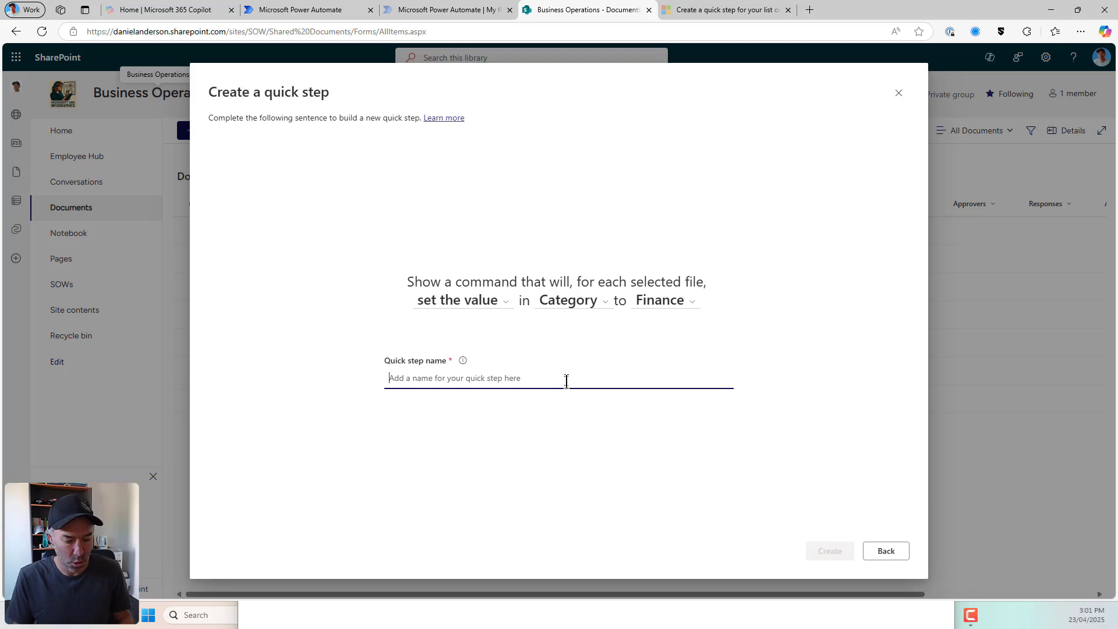
text(Set Category to Finance)
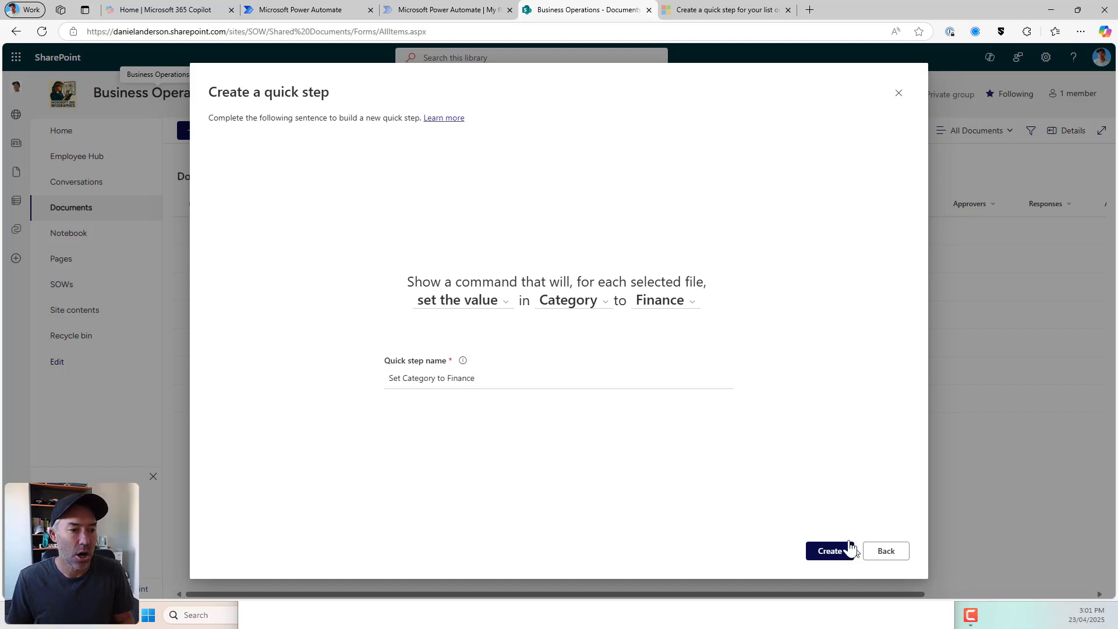
click(832, 550)
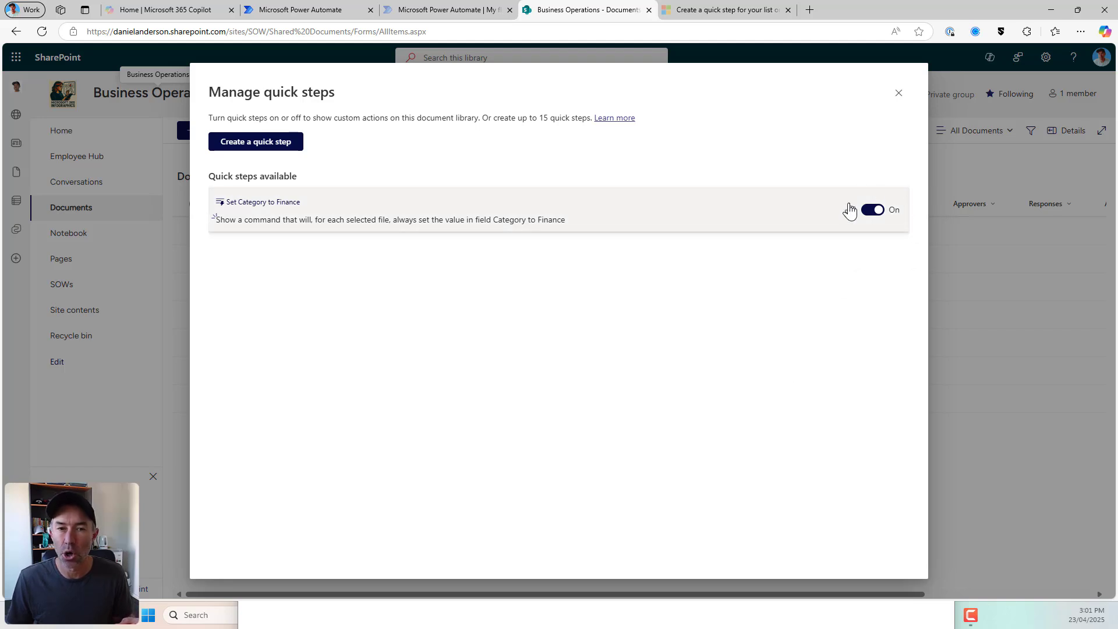
- Toggle the Set Category to Finance quick step off and on, then view and cancel its editor
click(869, 210)
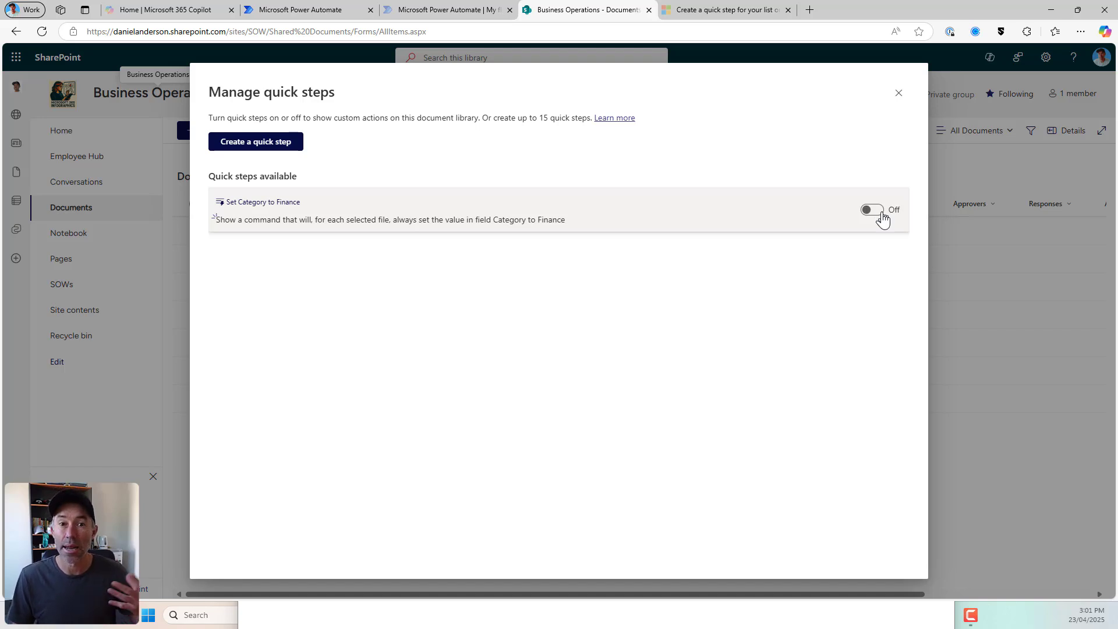
click(883, 216)
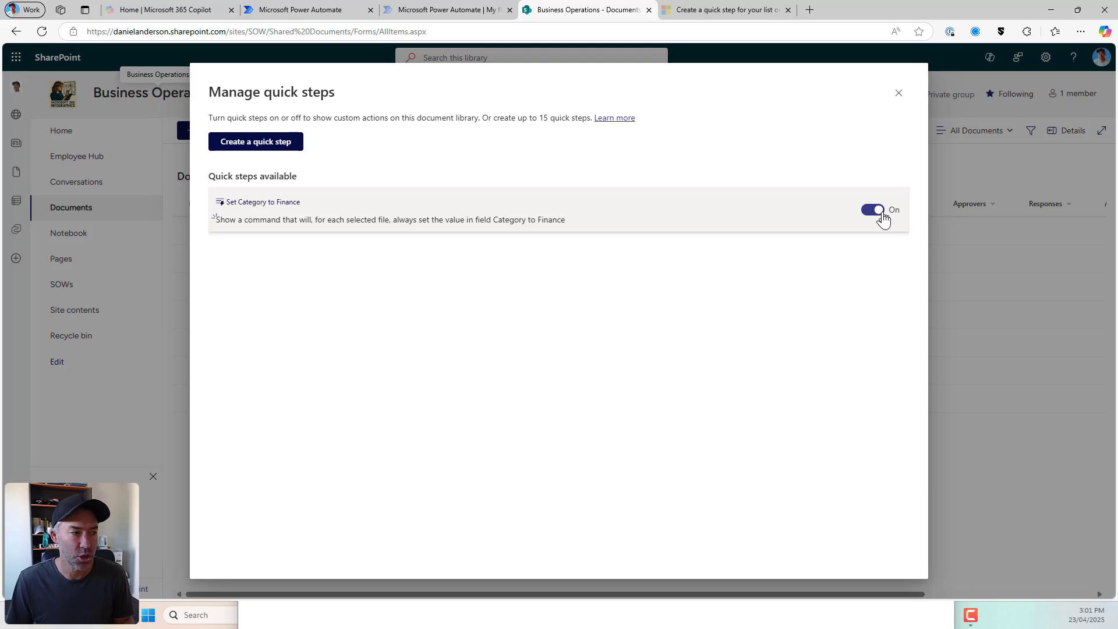
click(504, 219)
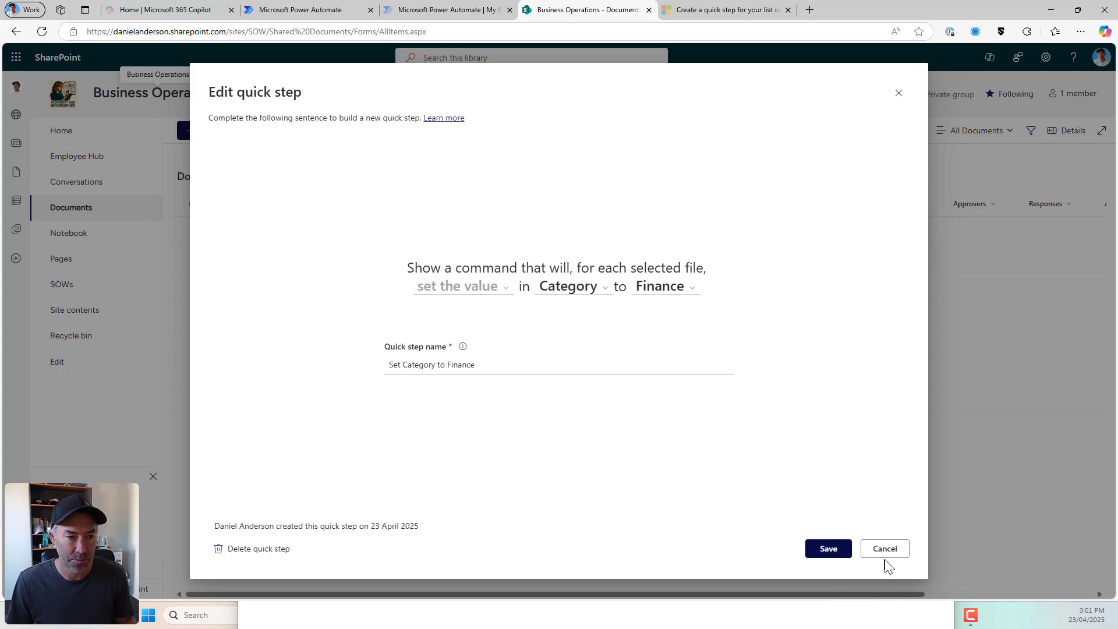
click(899, 95)
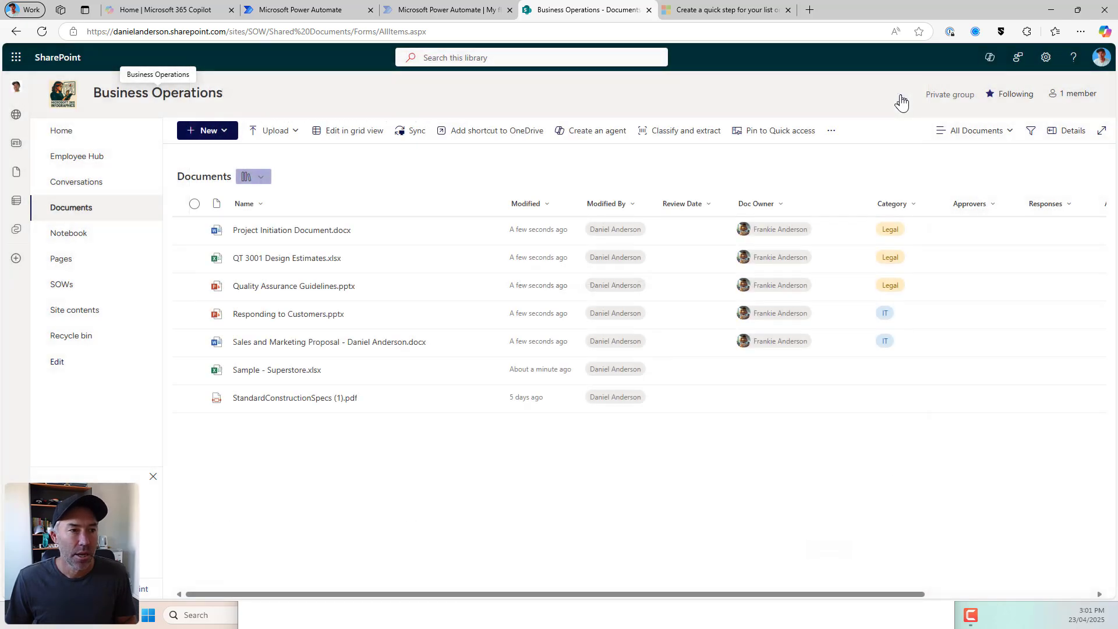
- Select Responding to Customers, Sales and Marketing Proposal, Sample - Superstore and StandardConstructionSpecs (1).pdf
click(194, 315)
click(195, 343)
click(195, 371)
click(195, 399)
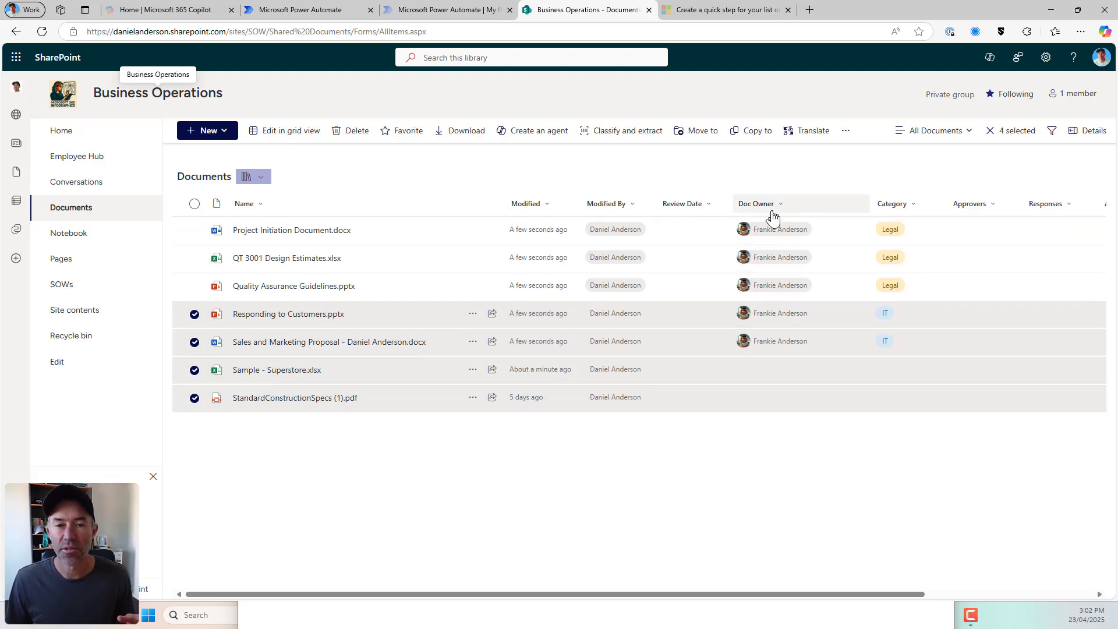
- Run Set Category to Finance on the four selected files from the Automate menu
click(846, 134)
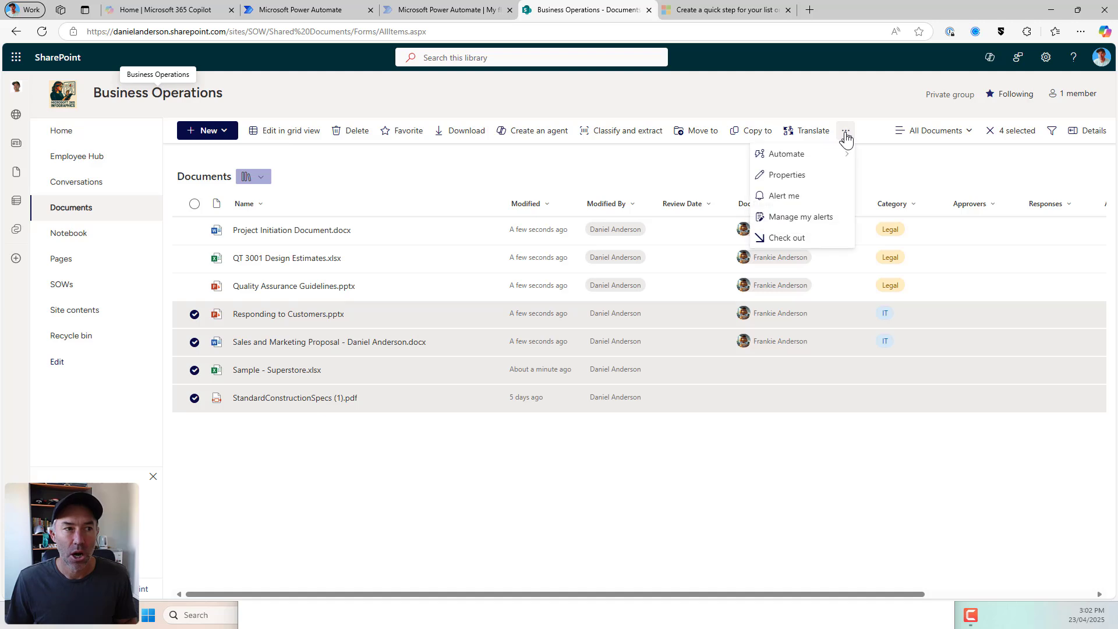
mouse_move(827, 157)
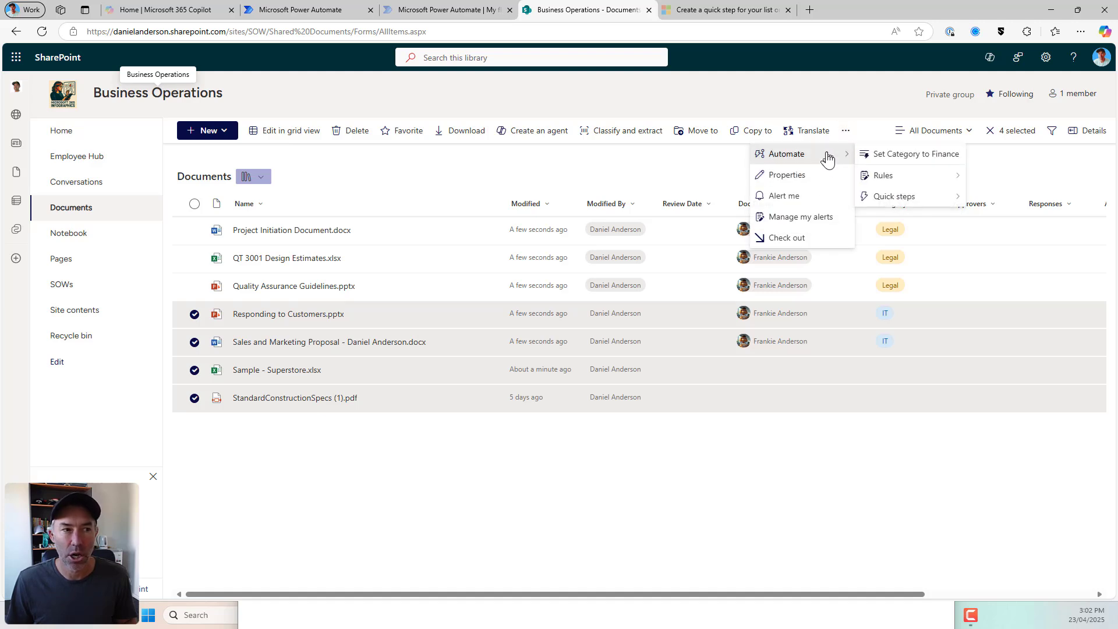
click(889, 155)
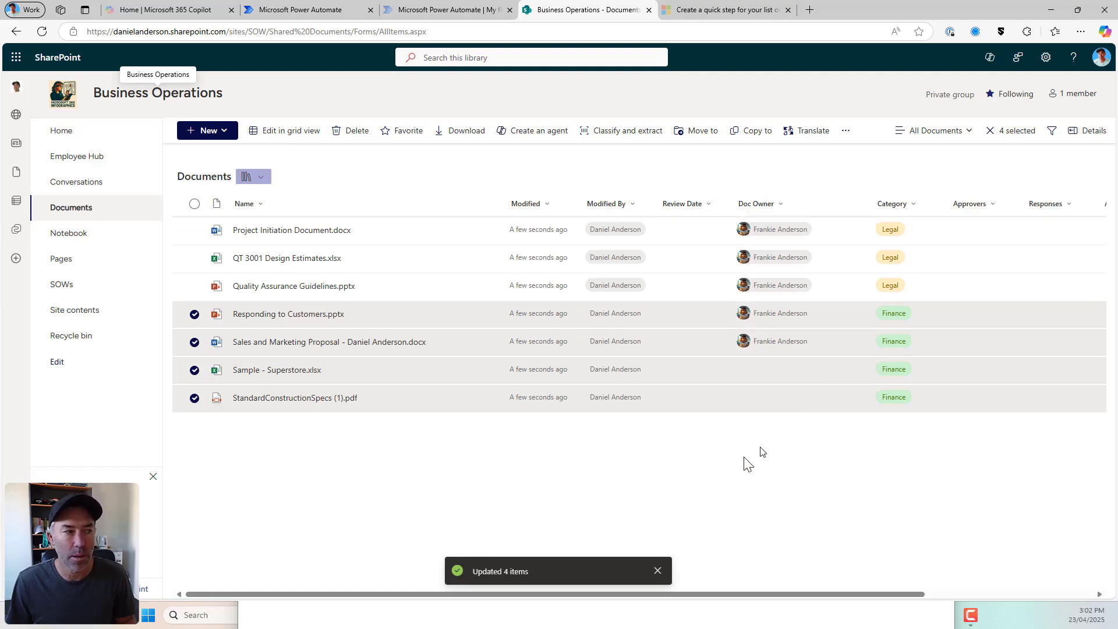
click(846, 131)
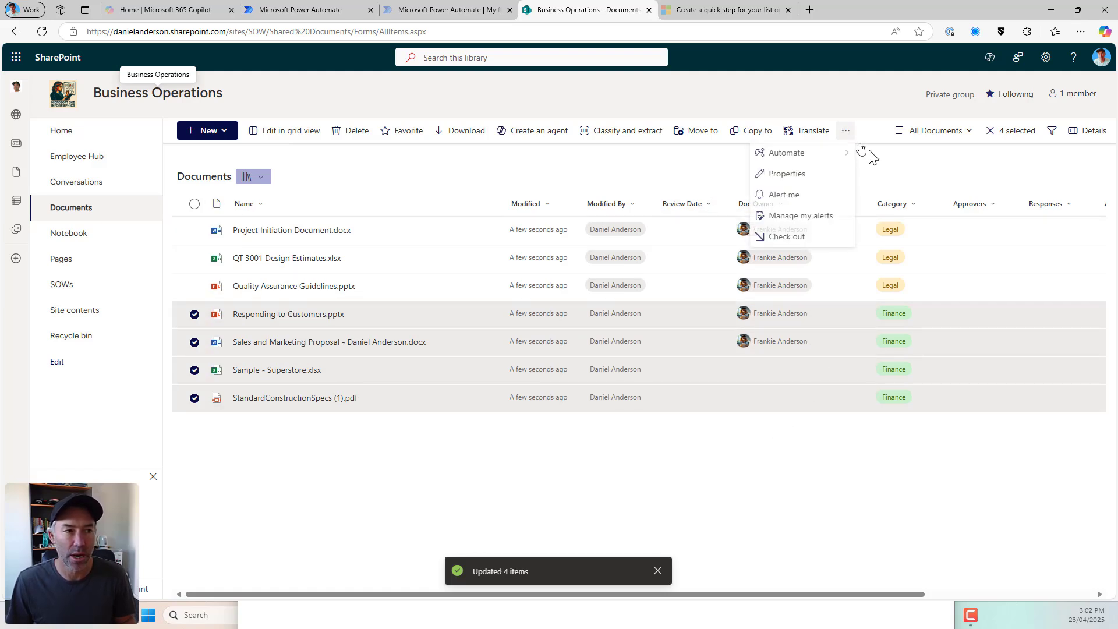
- Start a new Set a value quick step targeting the Doc Owner column
mouse_move(814, 155)
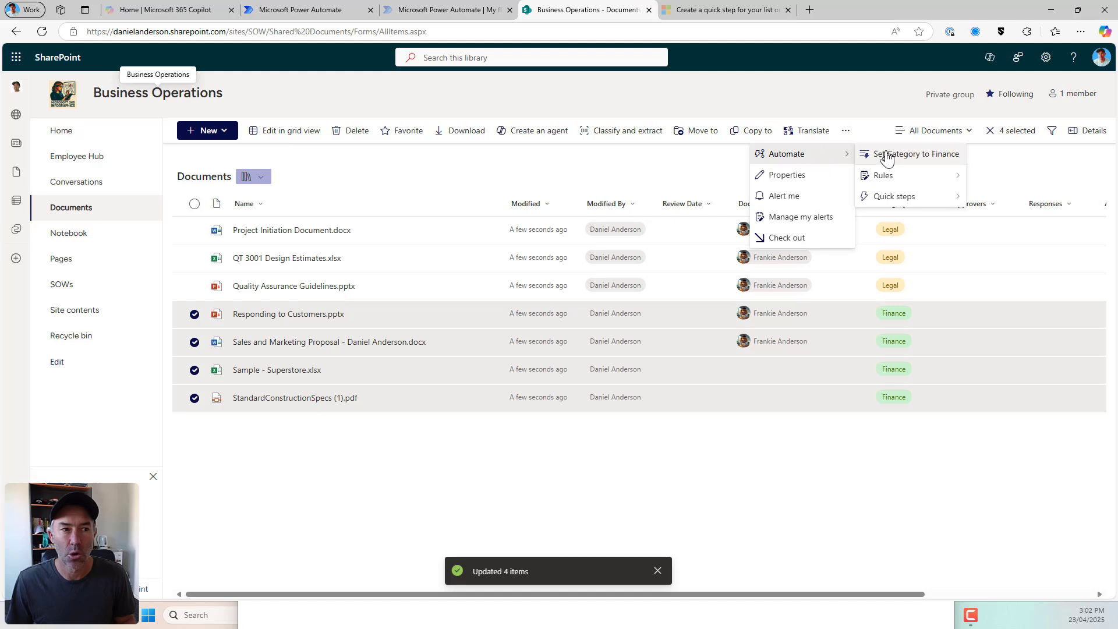
mouse_move(888, 197)
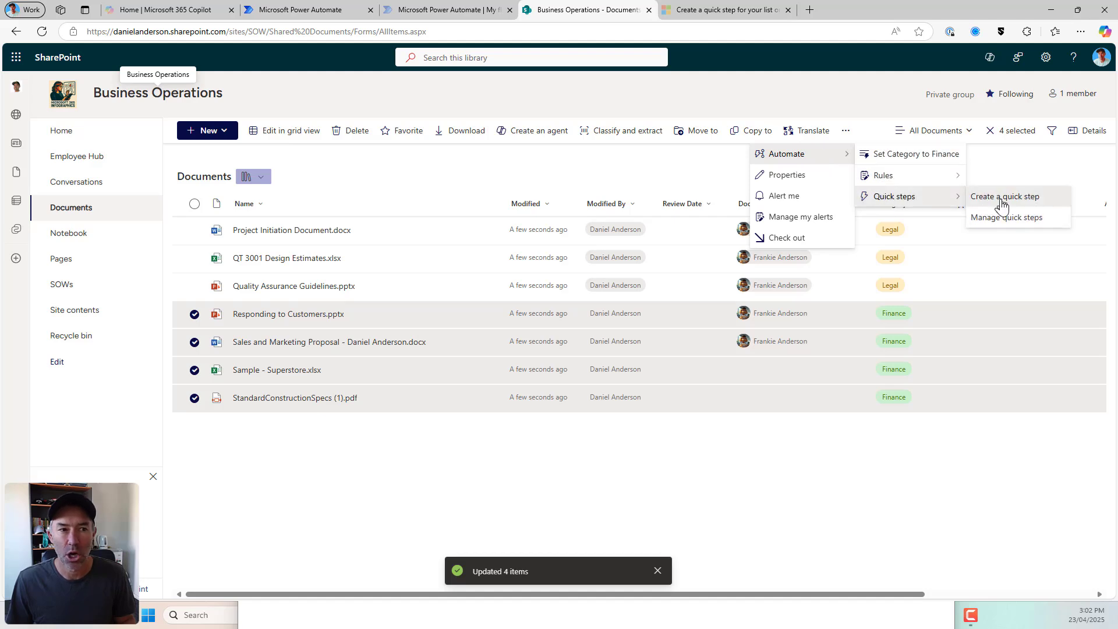
click(1001, 198)
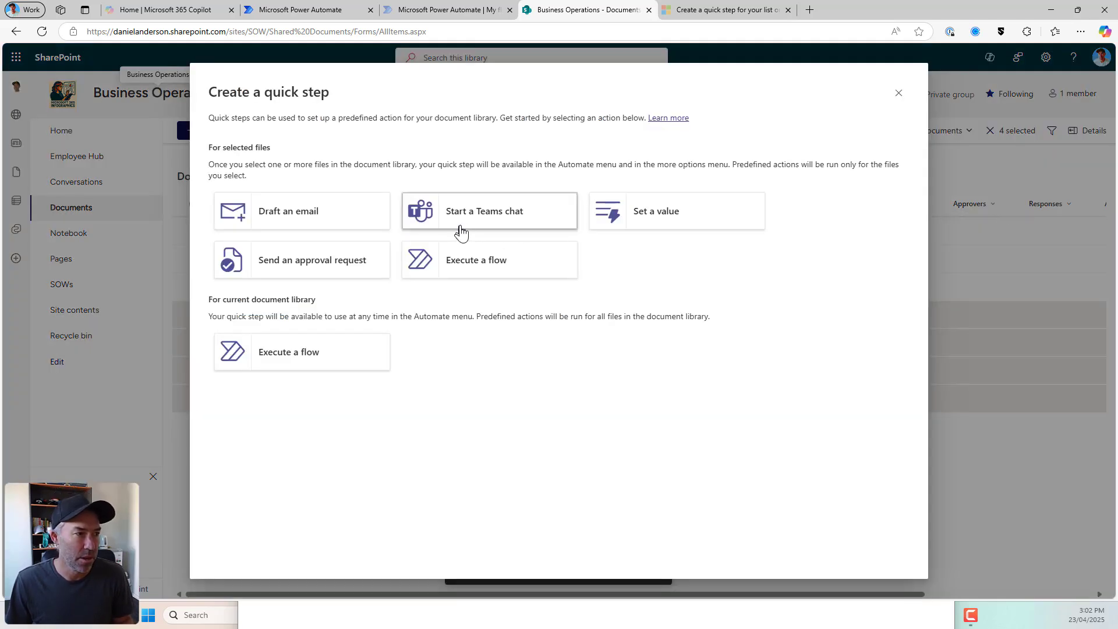
click(661, 221)
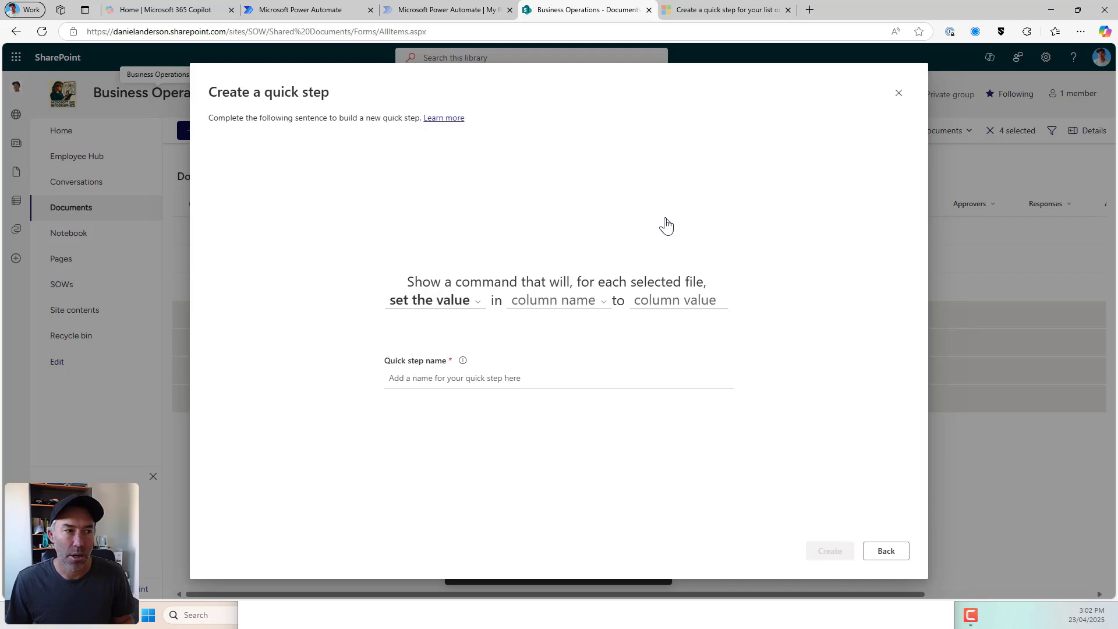
click(562, 307)
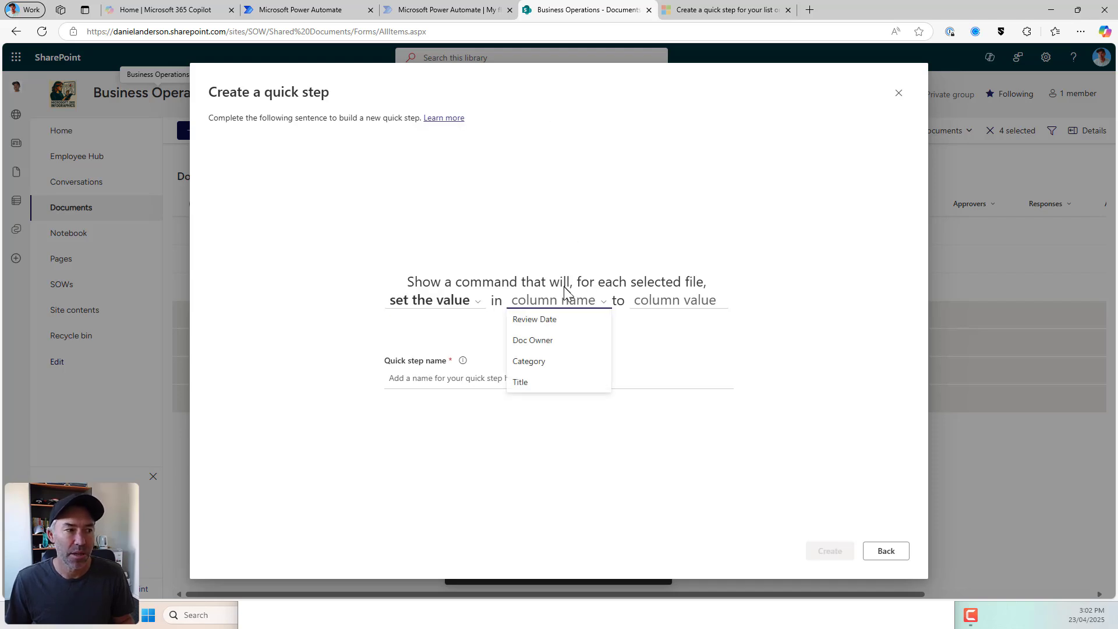
click(537, 346)
- Pick the searched colleague as Doc Owner, name the quick step, create it, and close the manager
click(670, 303)
text(frank)
click(669, 333)
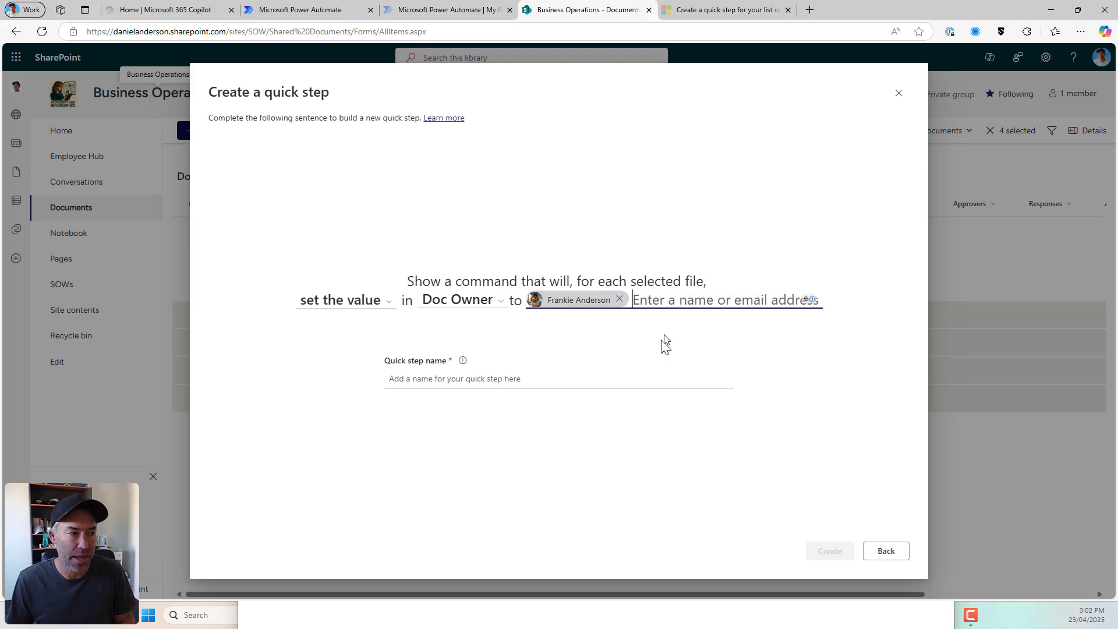
click(533, 379)
text(Set Doc Owner to Frankie)
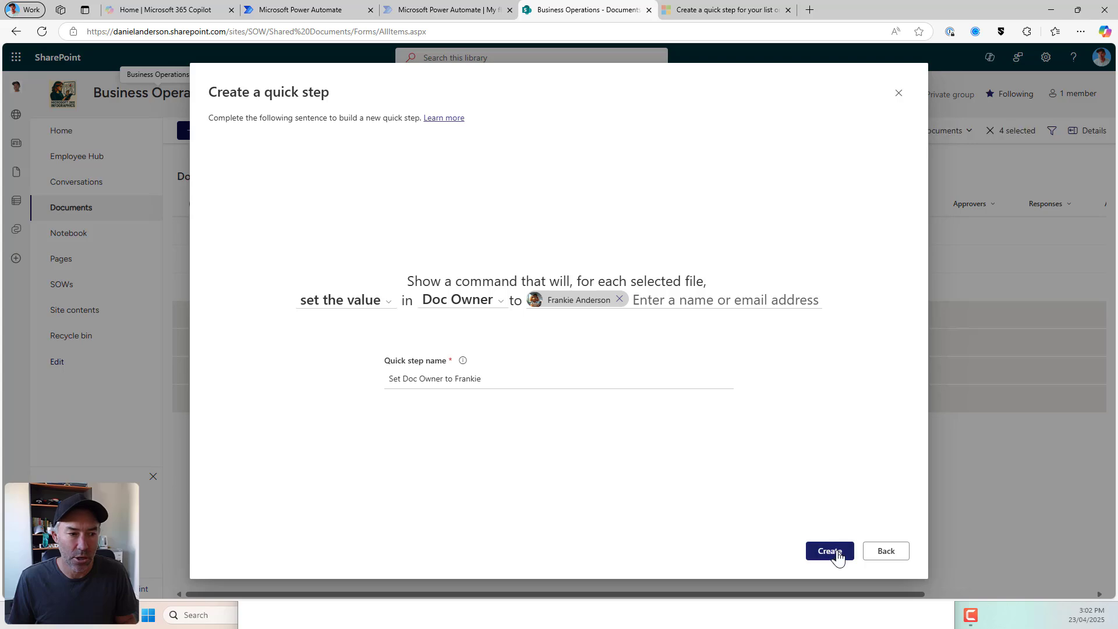
click(835, 553)
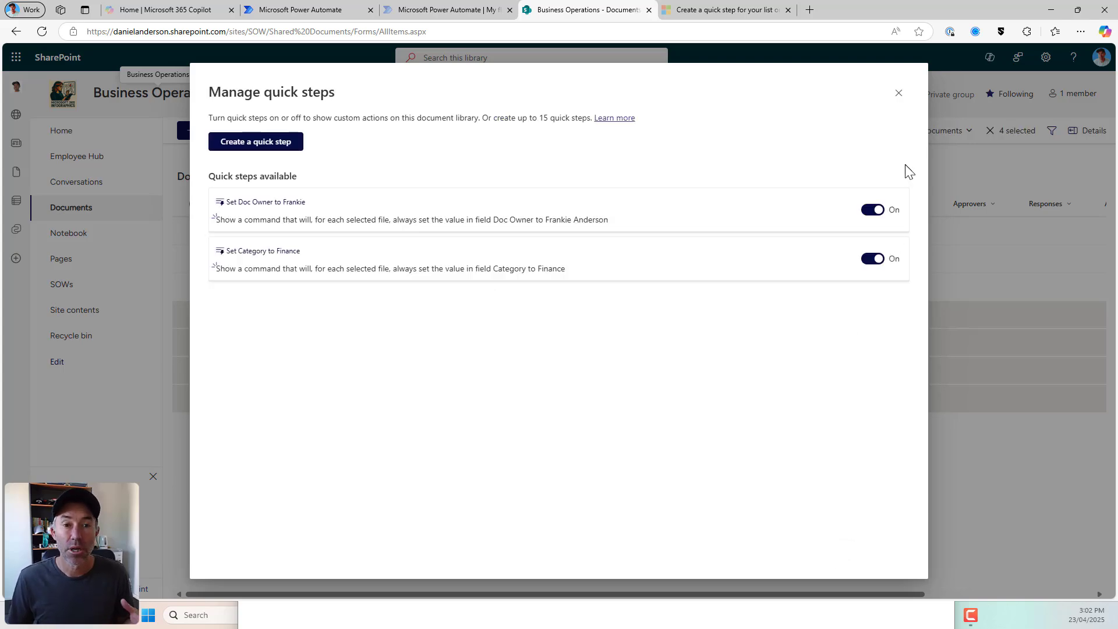
click(897, 95)
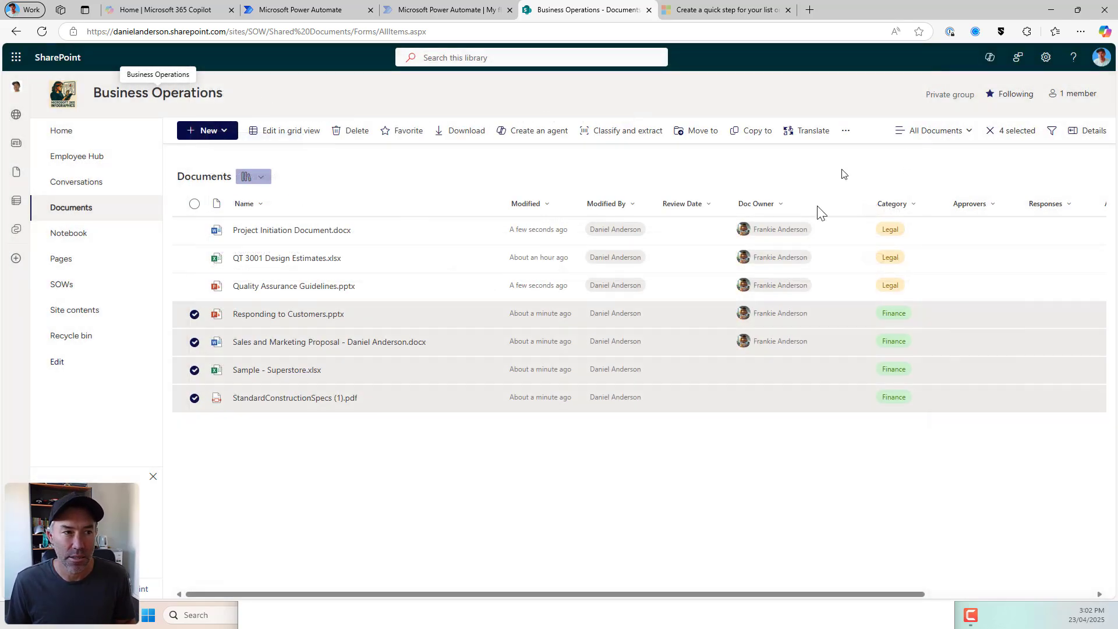
- Clear the earlier selection and select only Sample - Superstore.xlsx and StandardConstructionSpecs (1).pdf
click(194, 316)
click(195, 342)
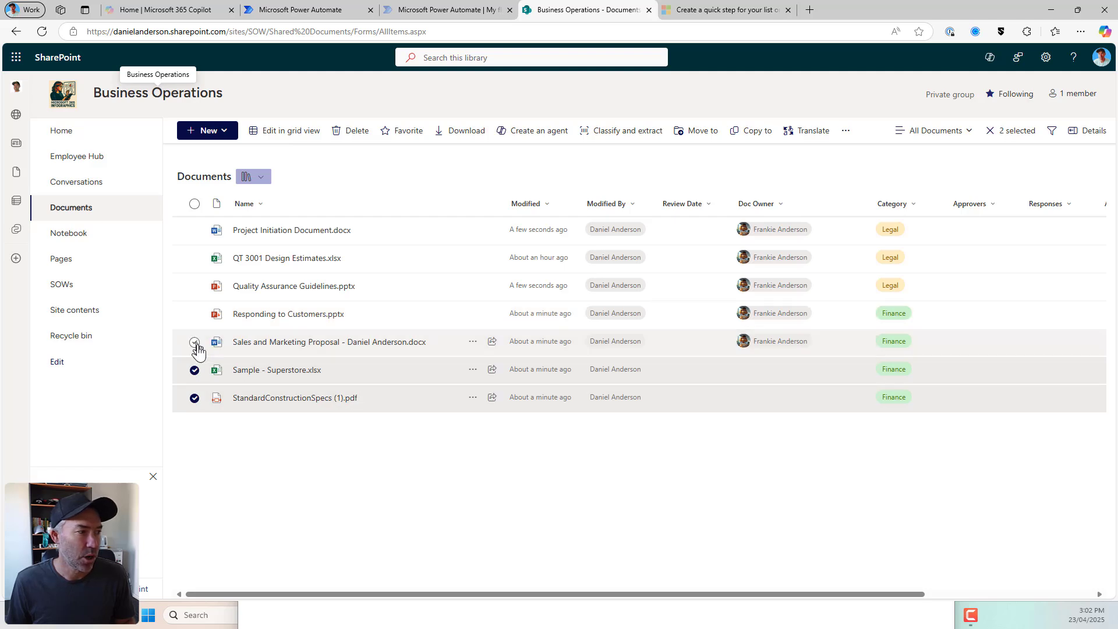
click(194, 370)
click(194, 397)
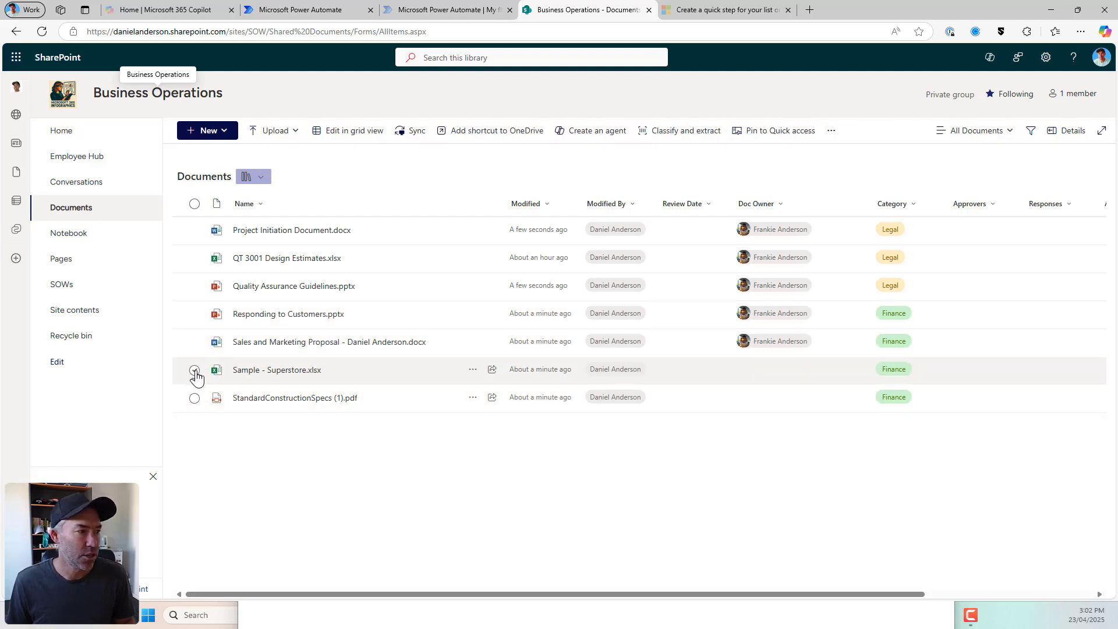
click(194, 371)
click(195, 399)
- Run the Doc Owner quick step on both files, then deselect them
click(845, 132)
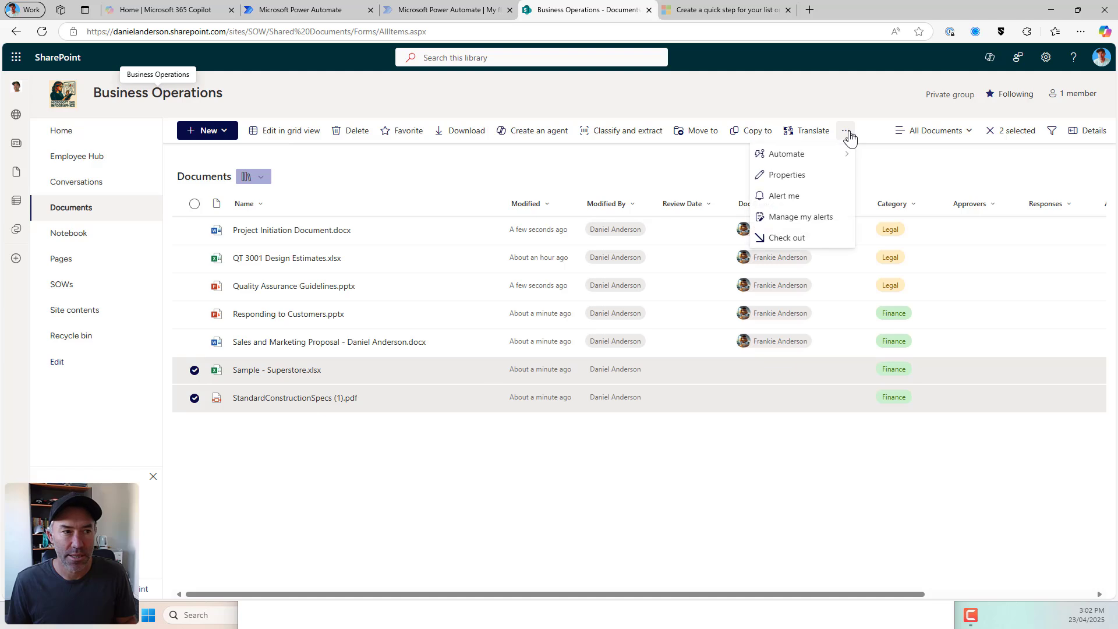
mouse_move(827, 158)
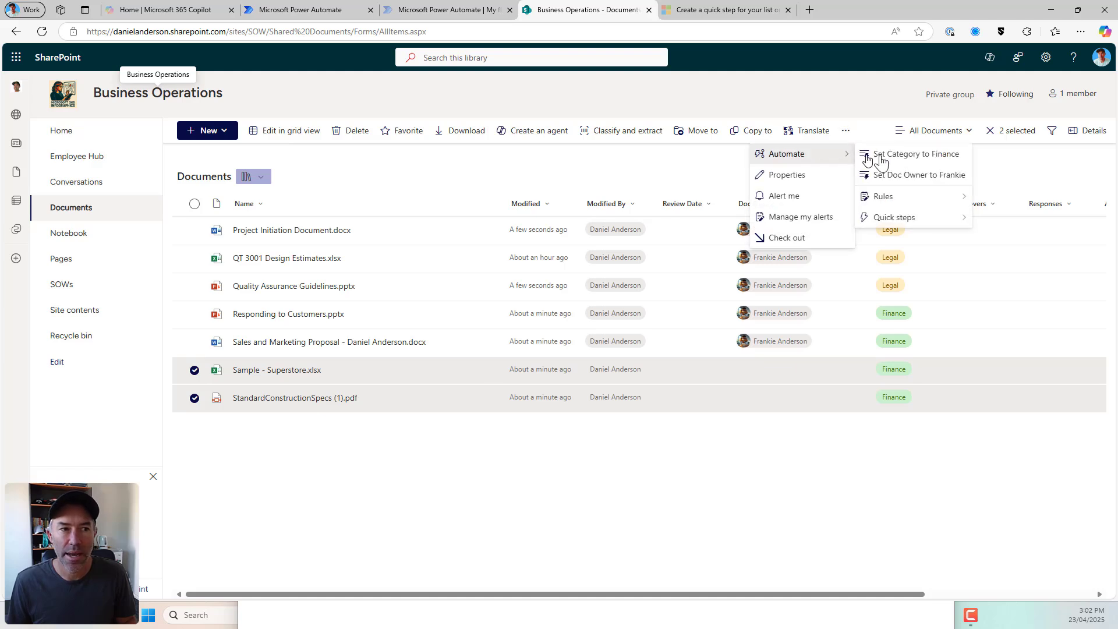
click(900, 175)
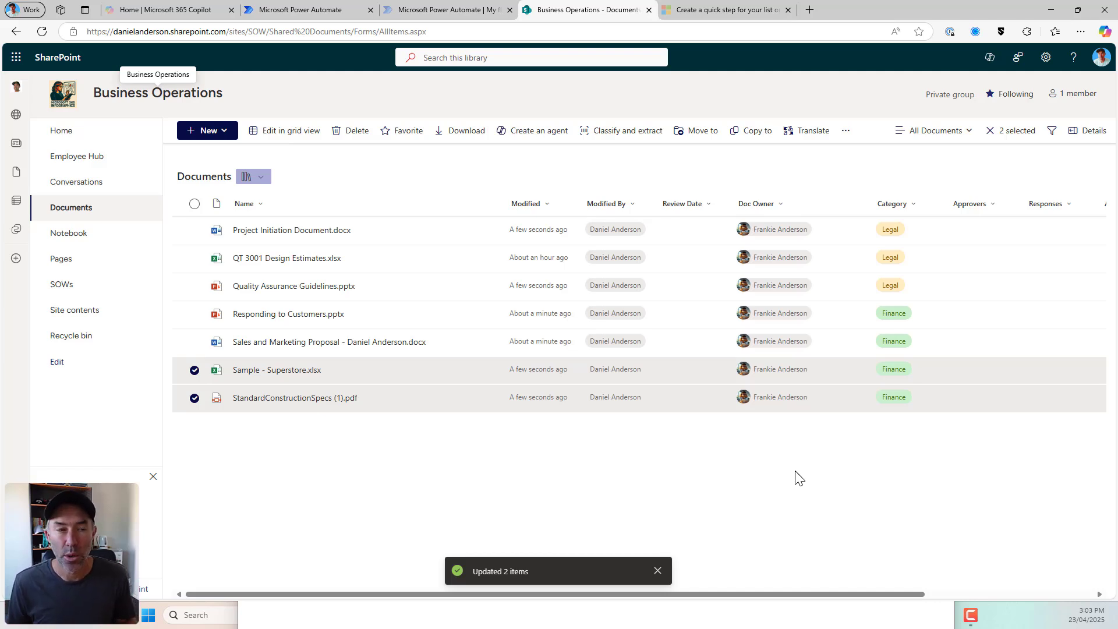
click(194, 370)
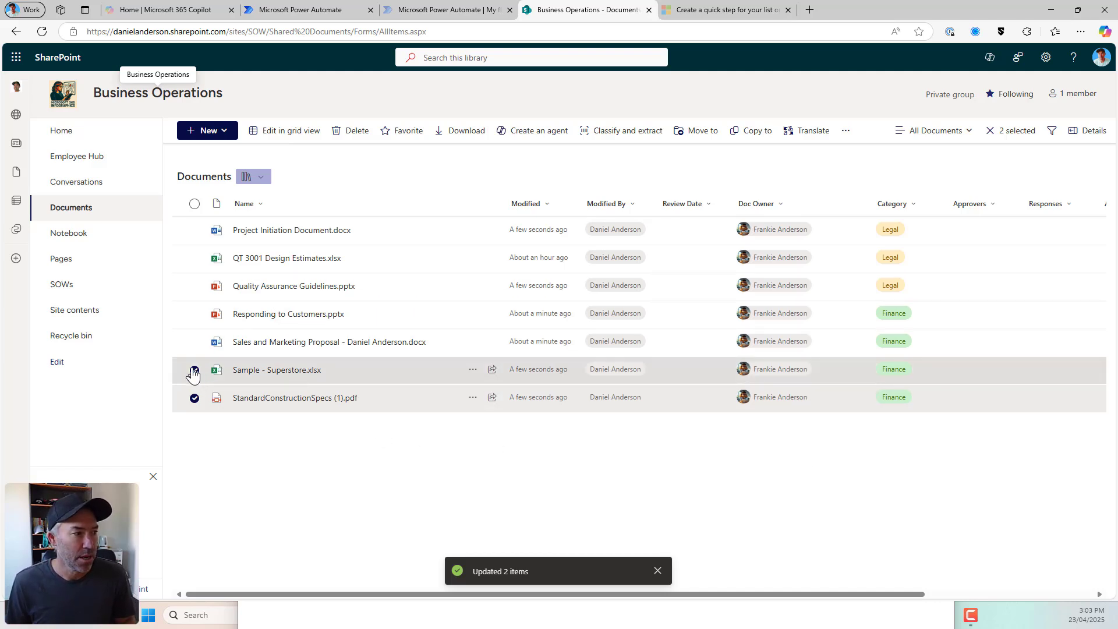
click(194, 398)
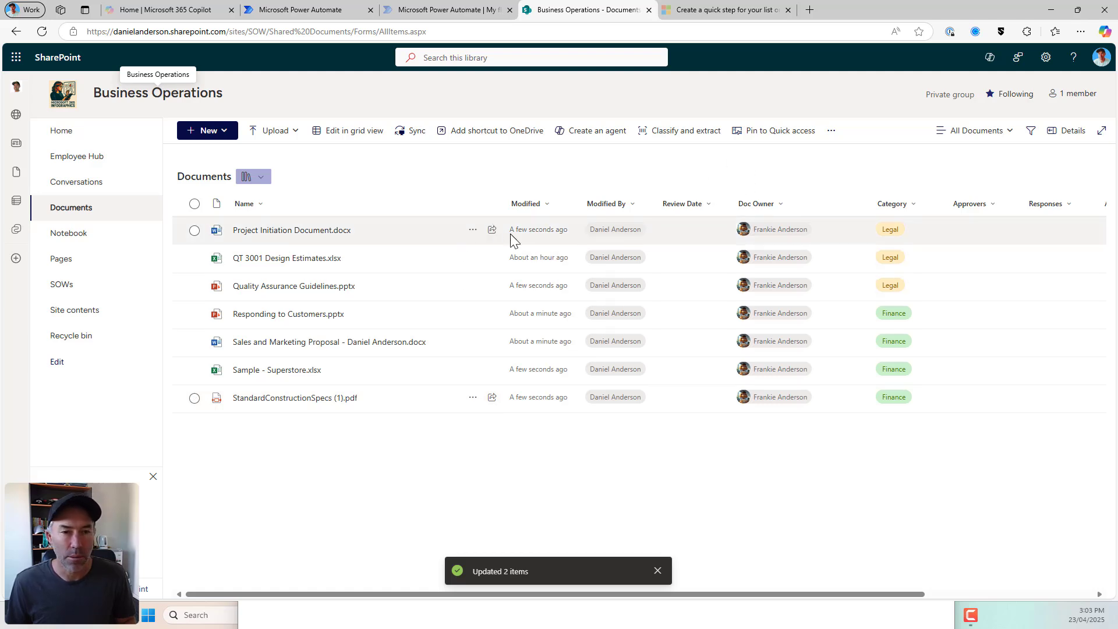
- Begin creating another quick step from Automate > Quick steps
click(831, 131)
mouse_move(825, 178)
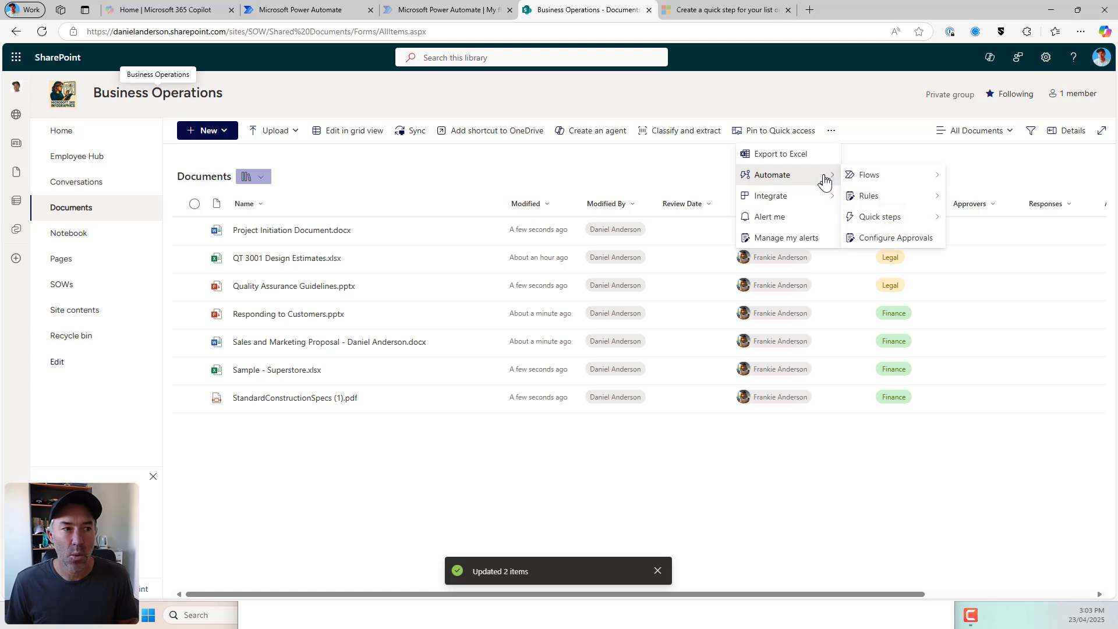
mouse_move(885, 224)
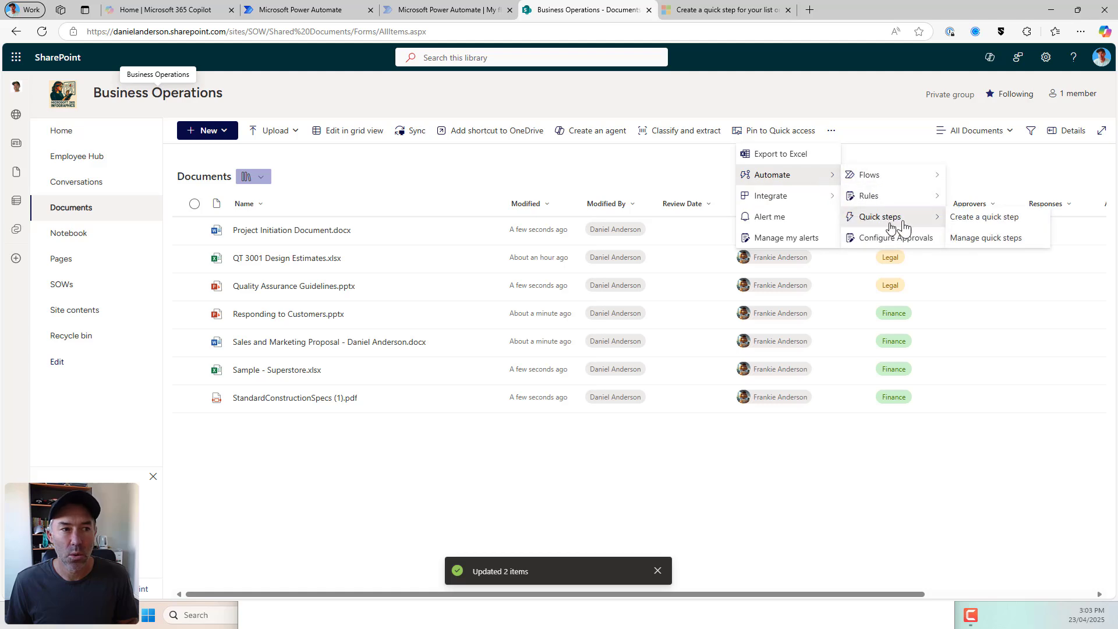
click(967, 227)
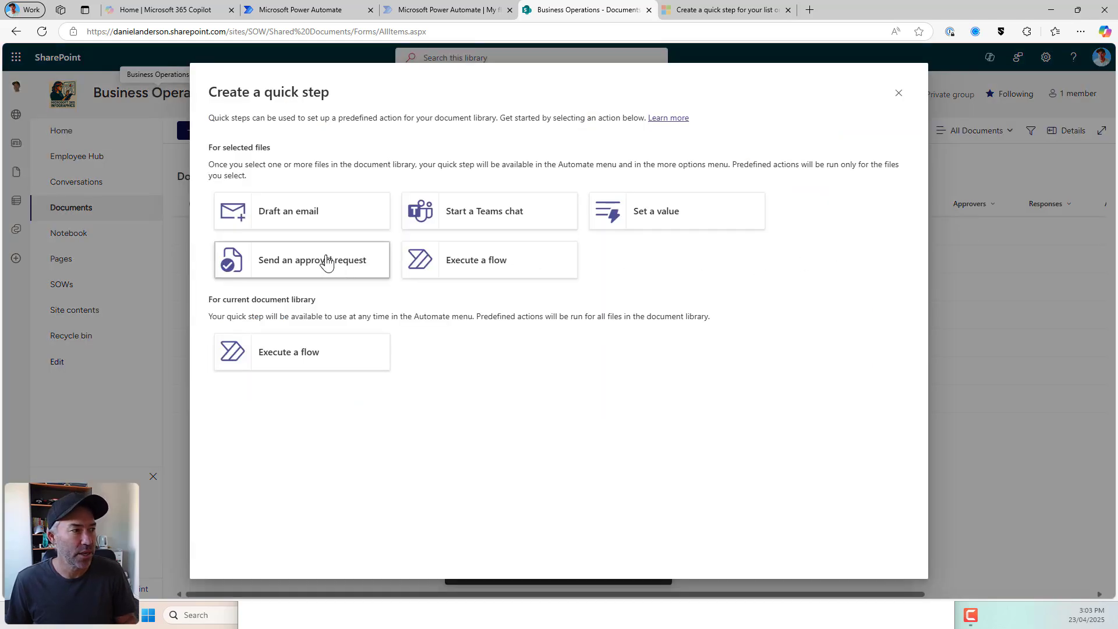
- Create a Draft an email quick step 'Send email to Document Owner' to Doc Owner, subject 'Please Review this Document'
click(315, 224)
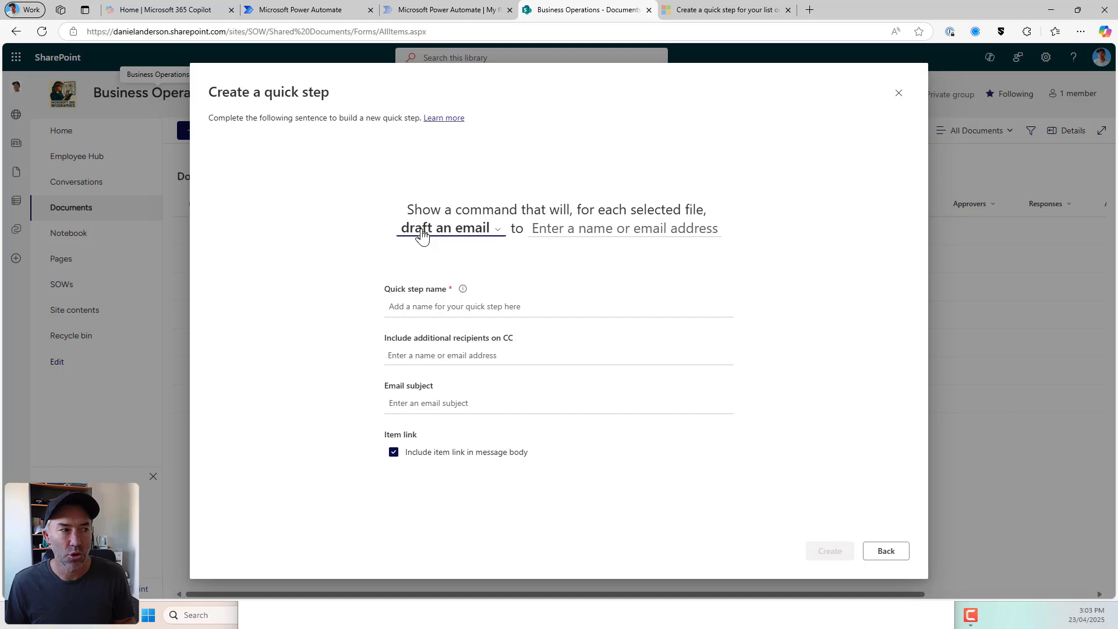
click(551, 224)
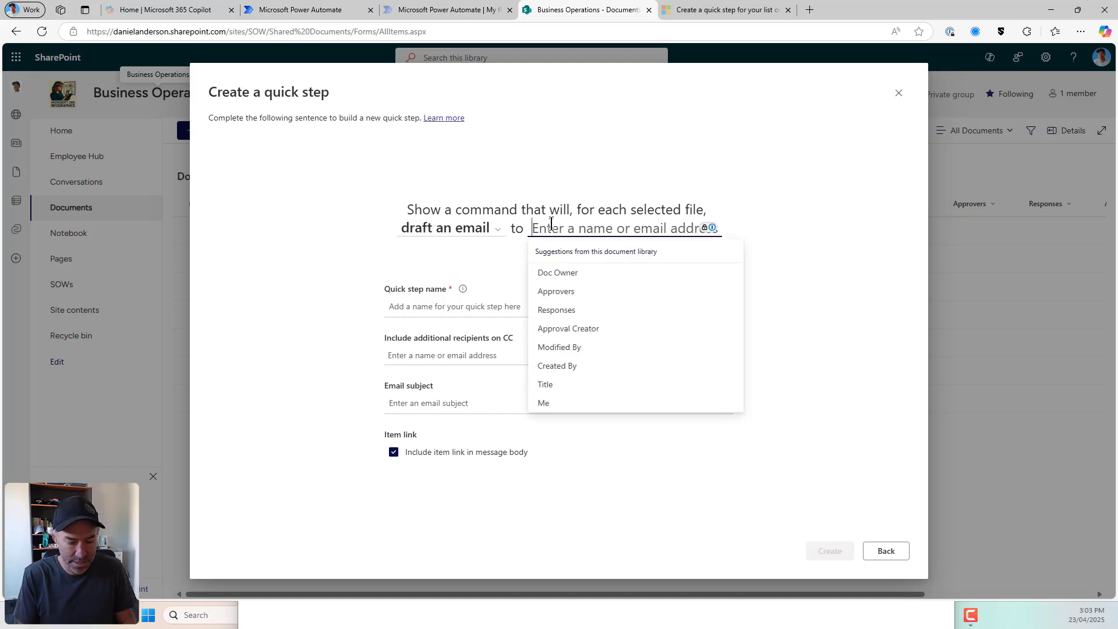
click(573, 274)
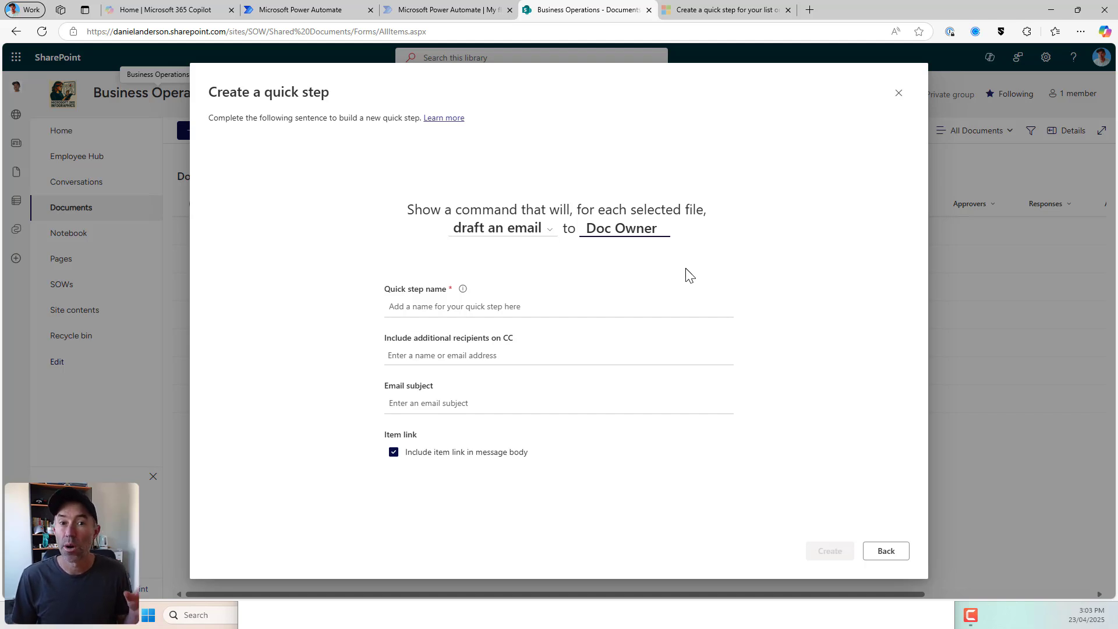
click(505, 308)
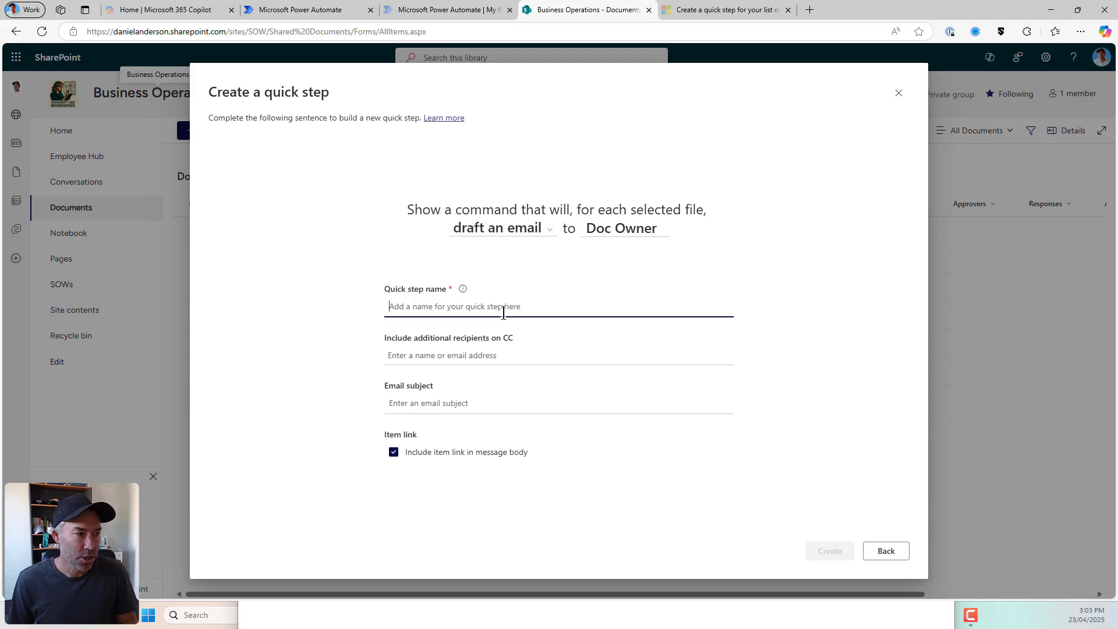
text(Send email to Document Owner)
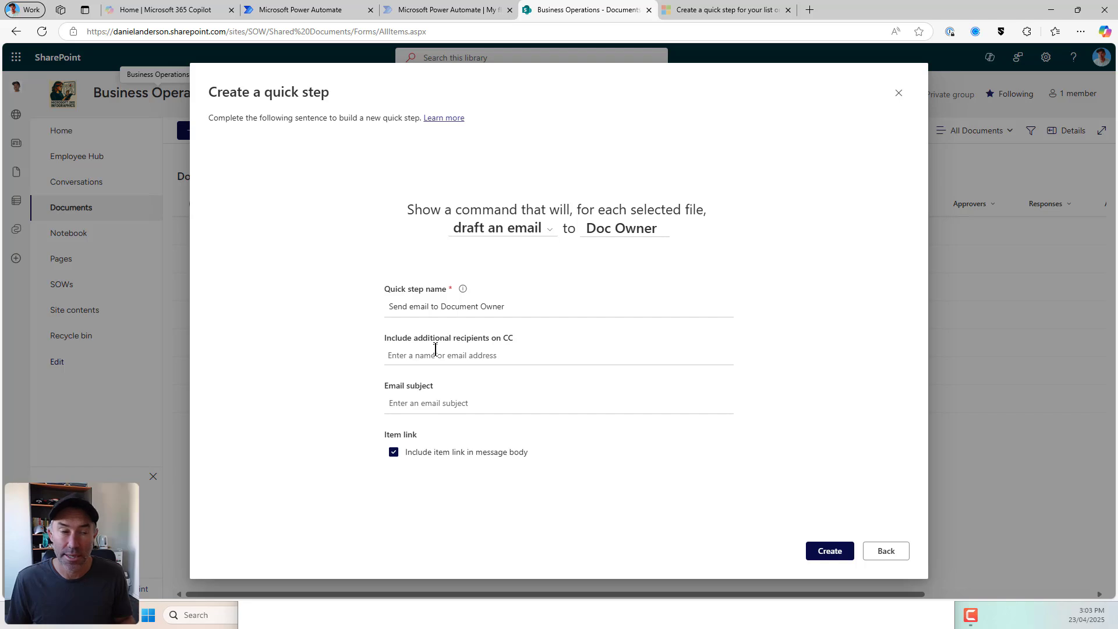
click(440, 402)
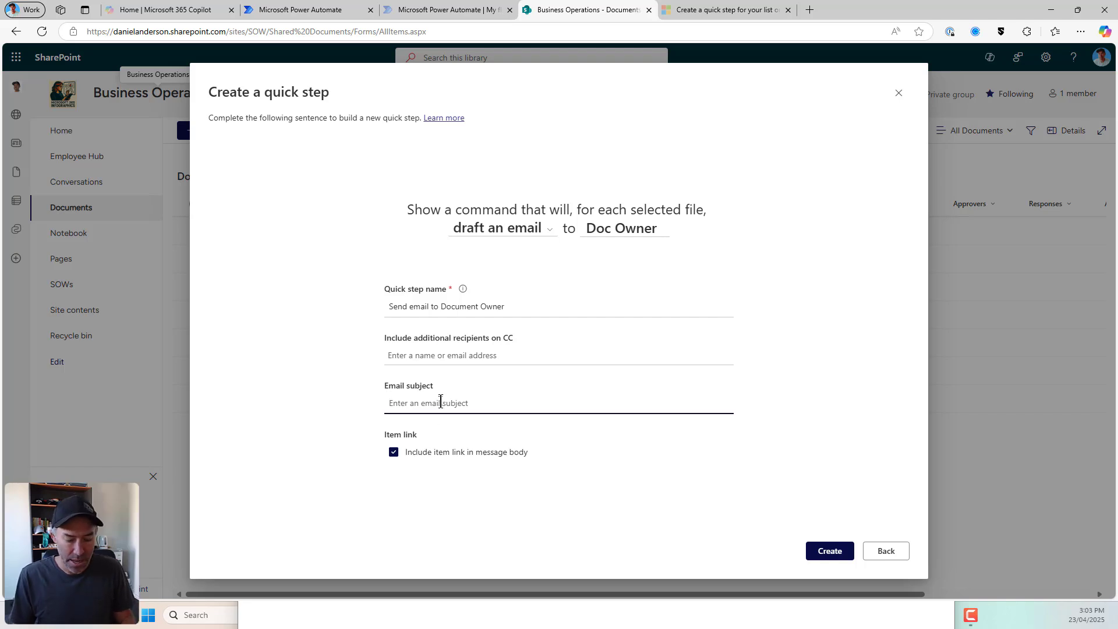
text(Please Review this Document)
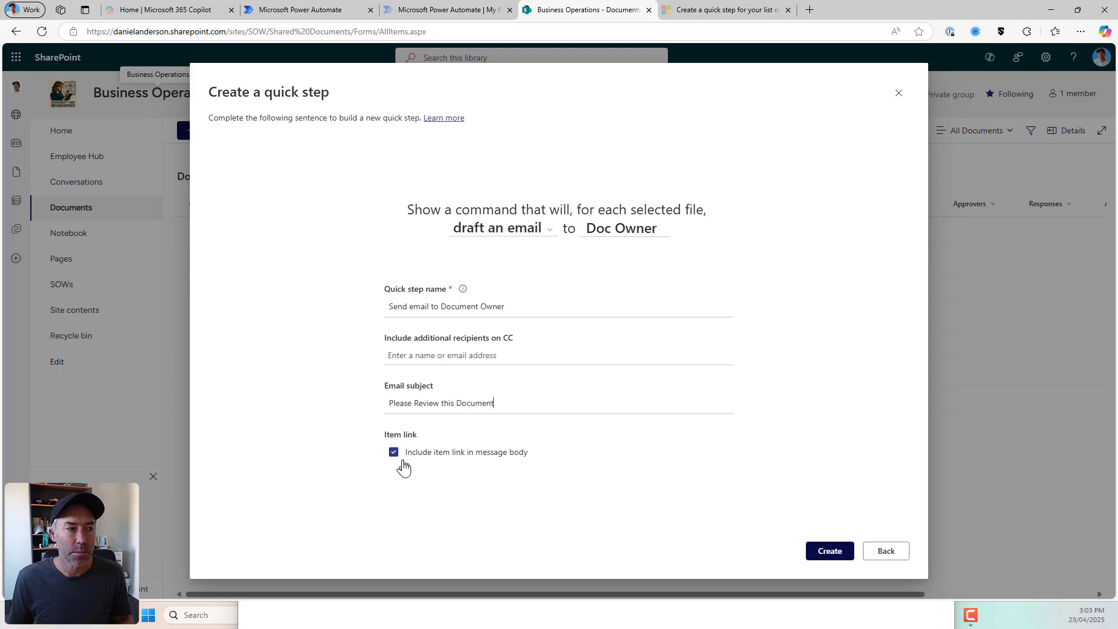
click(837, 554)
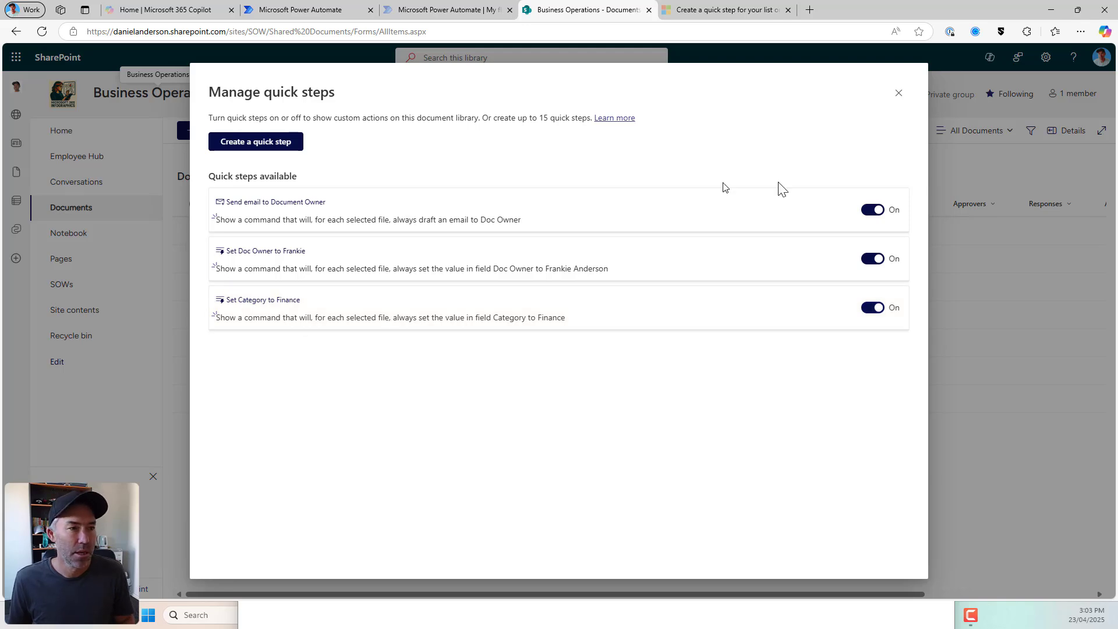
- Close the quick step manager and select Project Initiation Document.docx
click(900, 95)
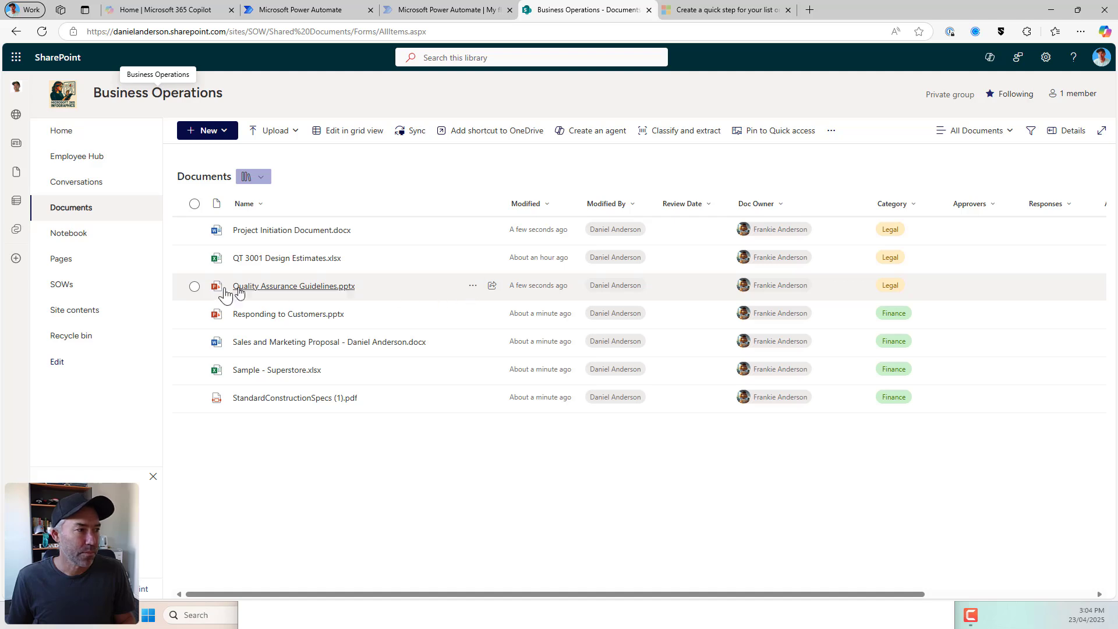
click(195, 233)
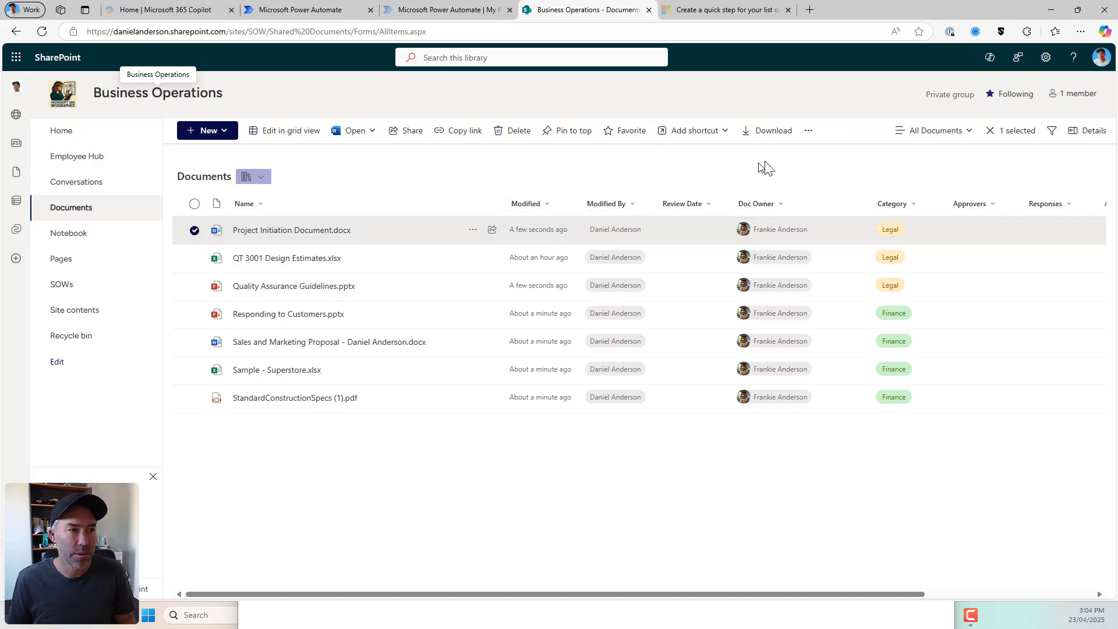
click(808, 132)
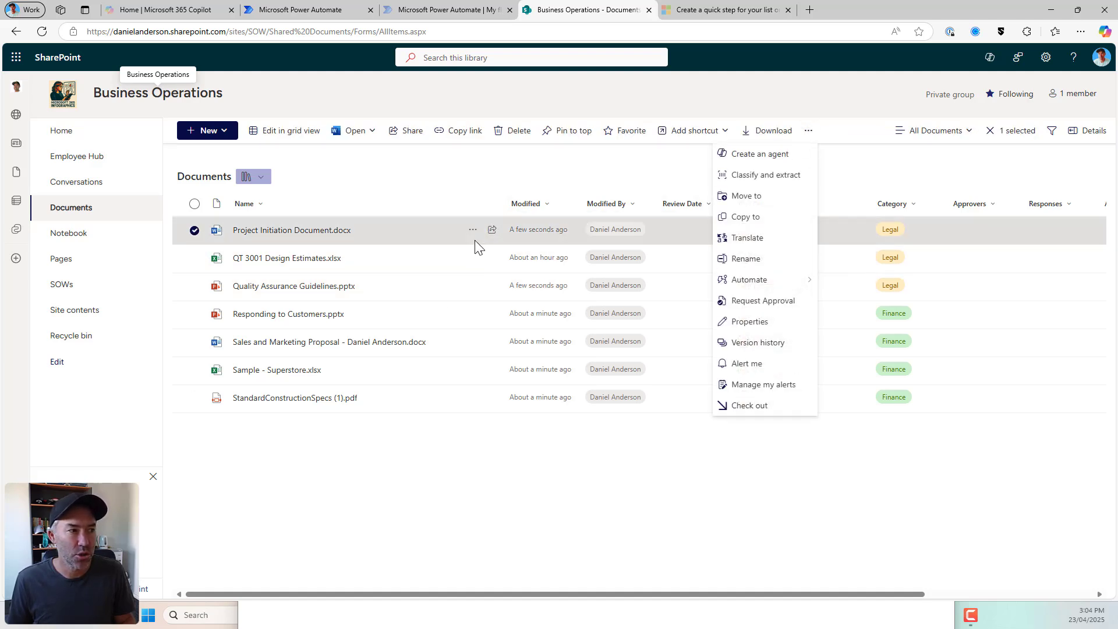
click(473, 234)
click(473, 232)
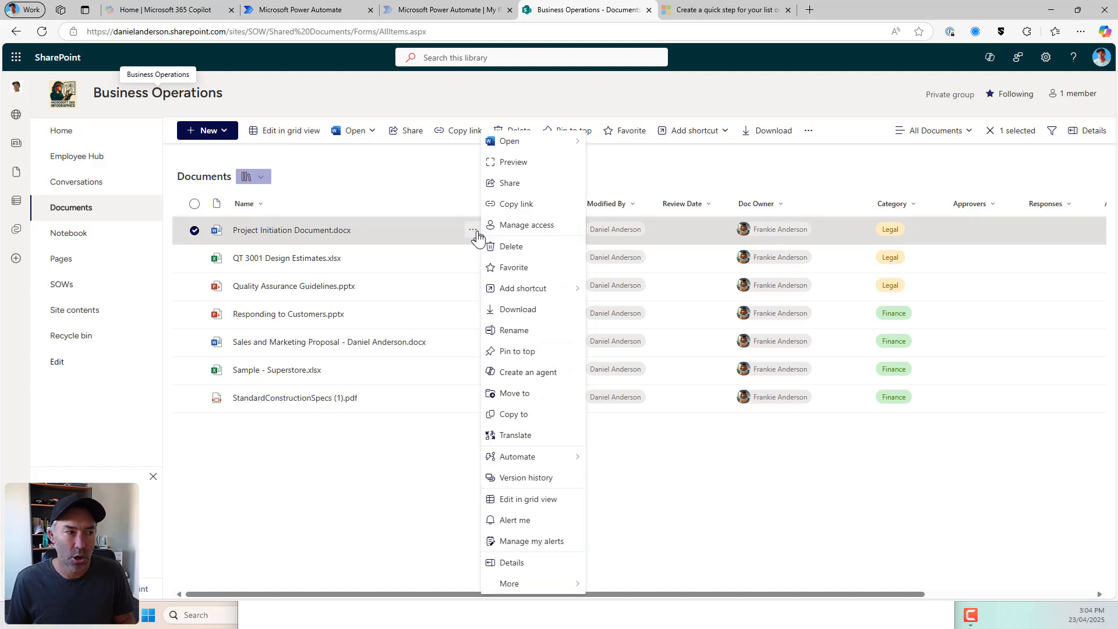
mouse_move(539, 456)
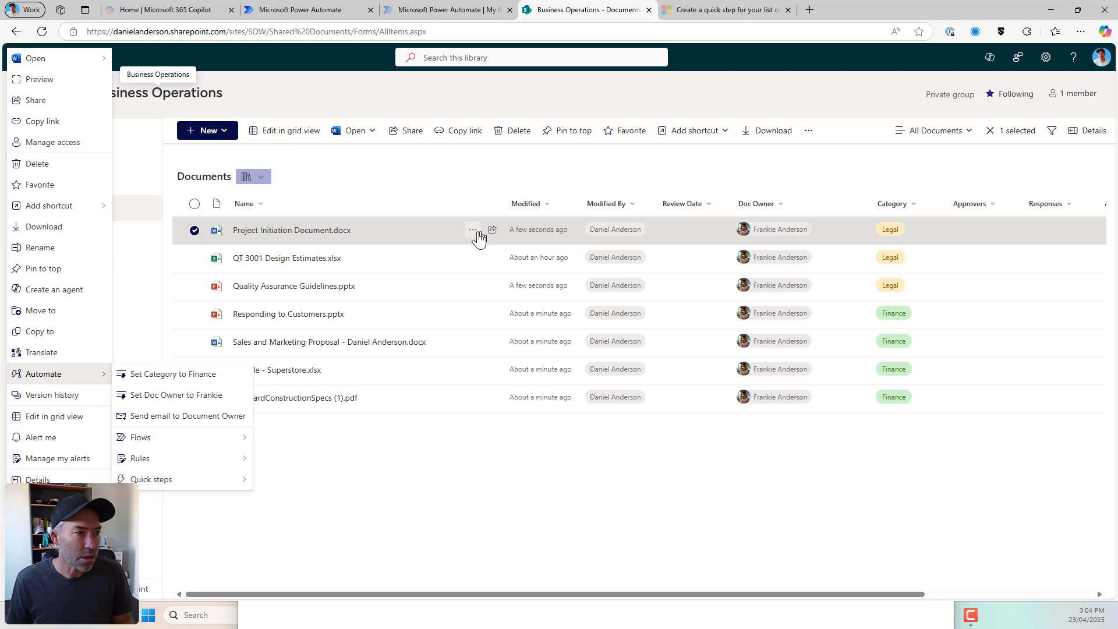
- Run Send email to Document Owner from the file's row menu, dismissing an accidental sharing dialog
click(474, 232)
click(491, 243)
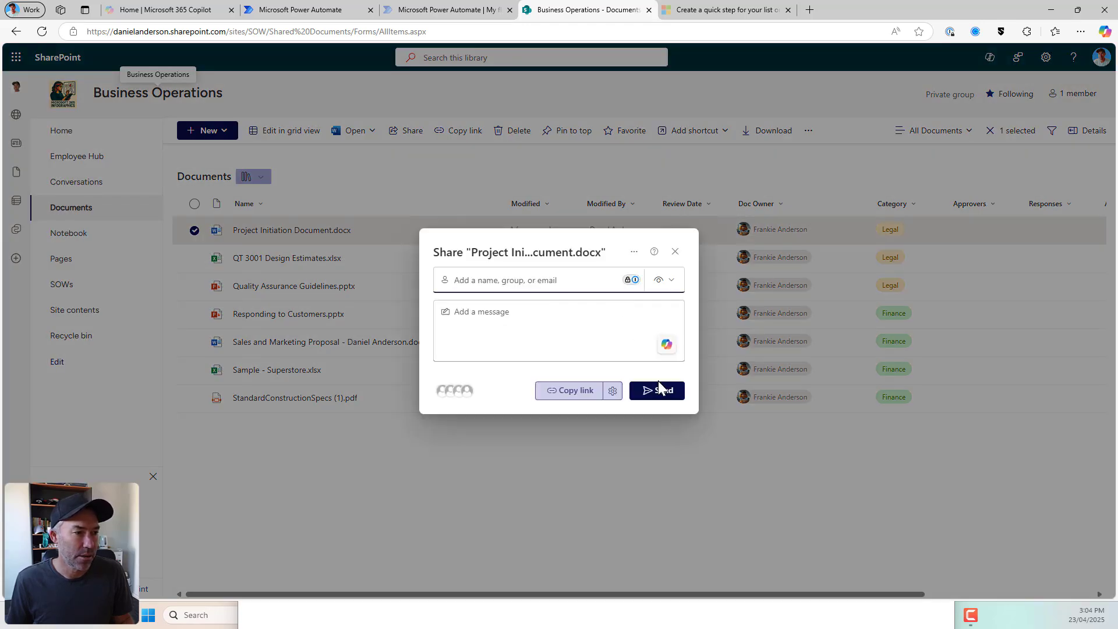
click(671, 252)
click(473, 230)
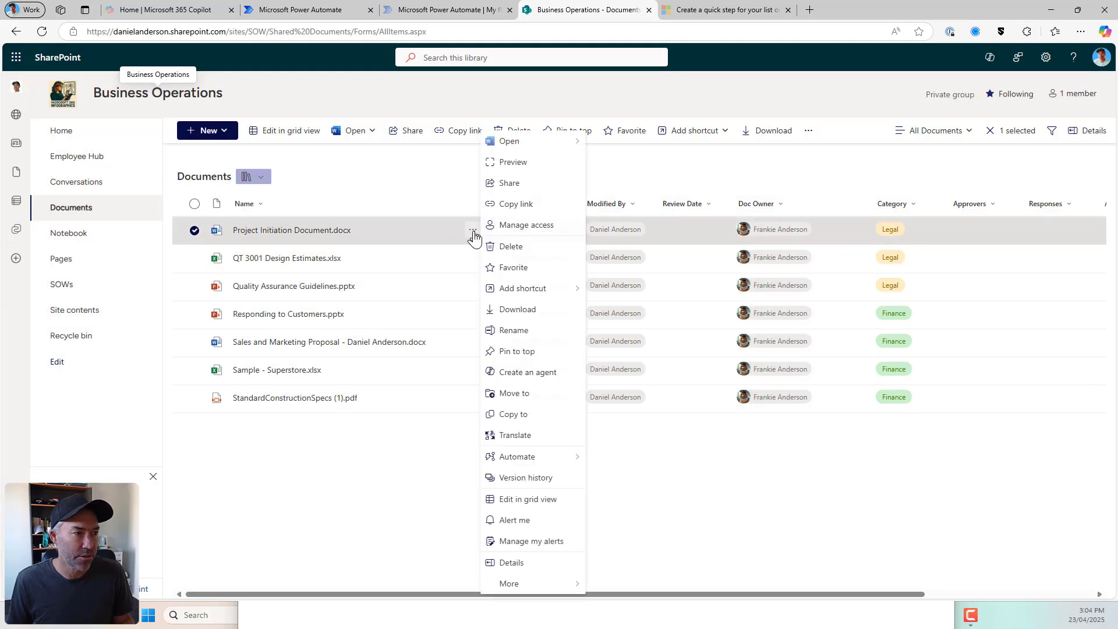
mouse_move(543, 464)
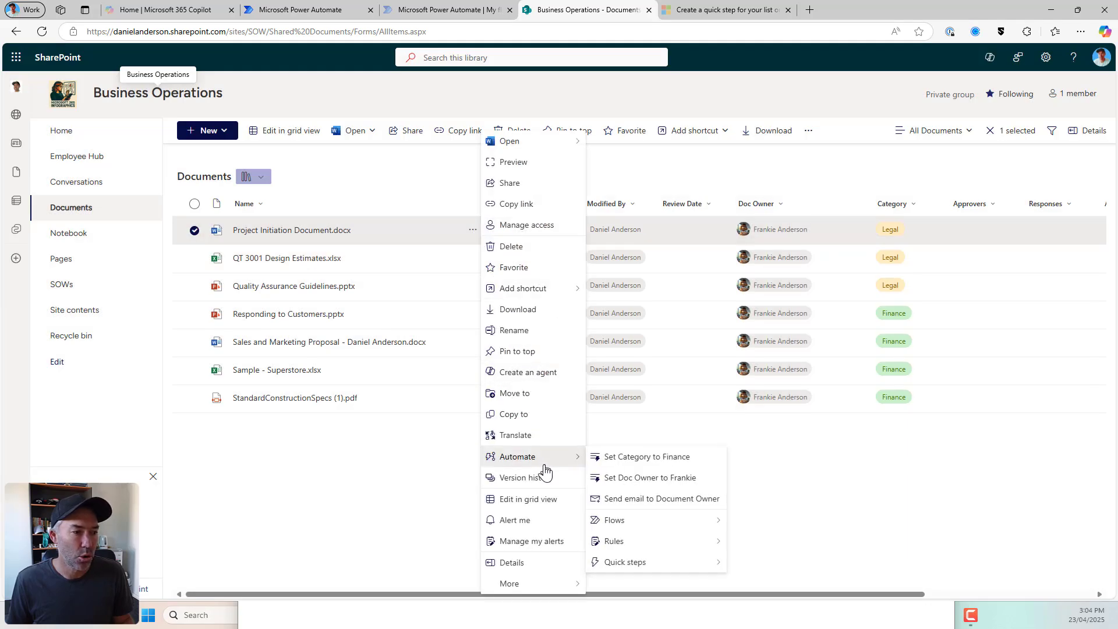
click(662, 499)
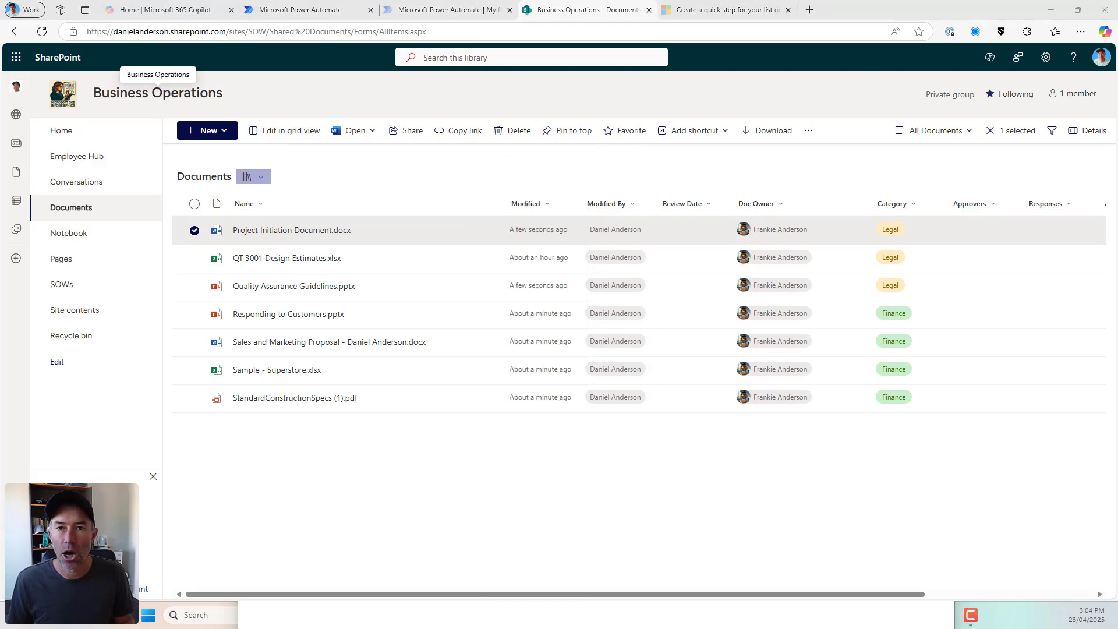
- Move the Outlook draft aside and highlight the item link in its body
drag(603, 112, 460, 84)
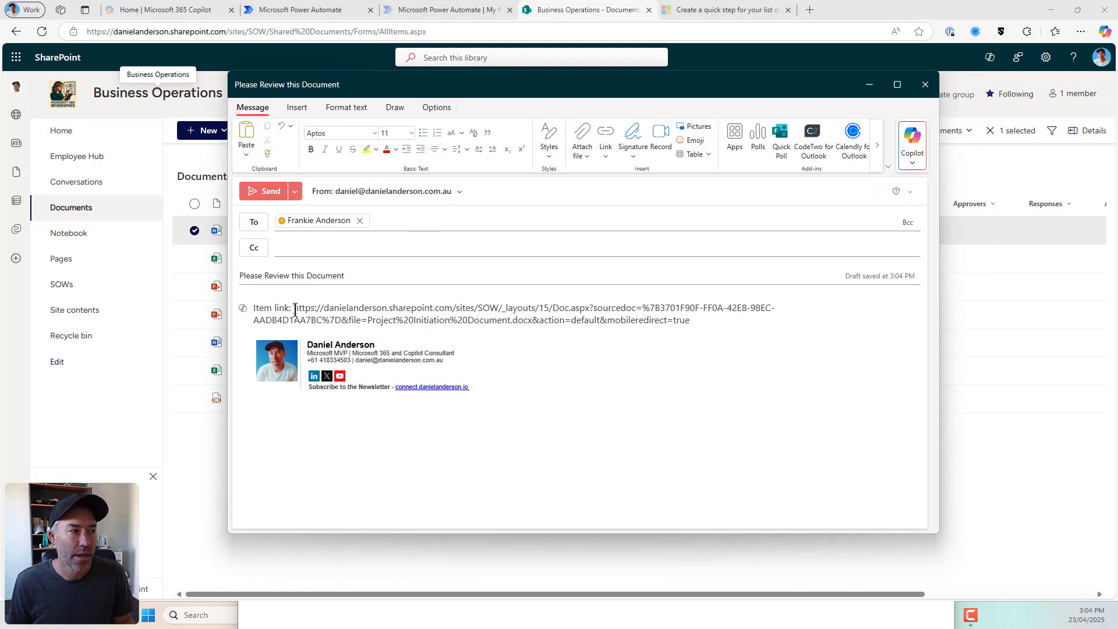
drag(295, 310, 693, 320)
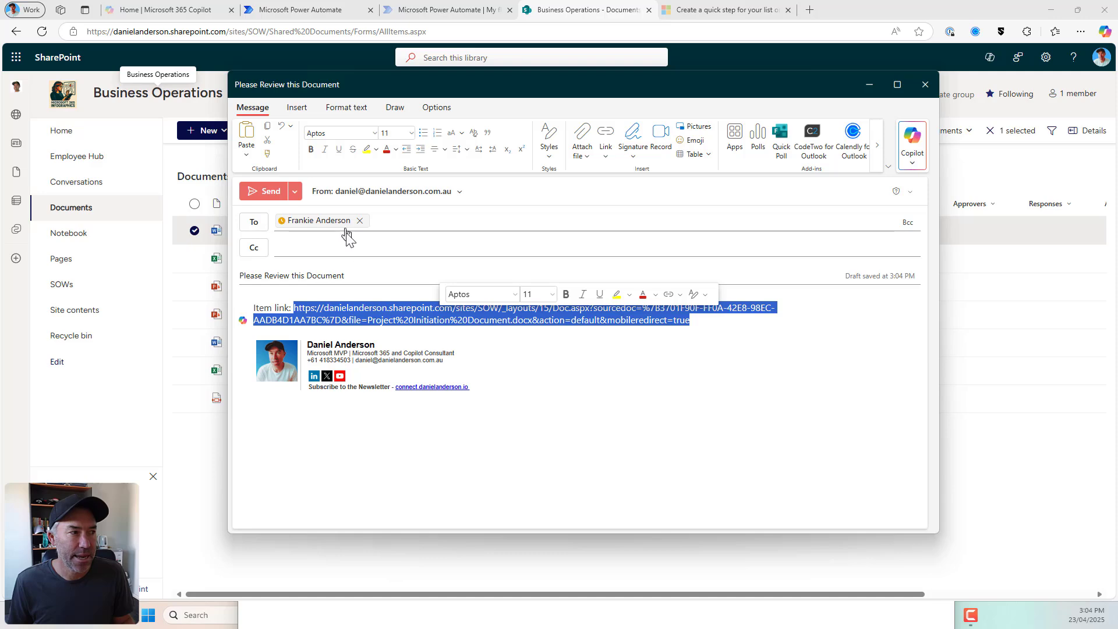
- Send the review email, then add QT 3001 Design Estimates.xlsx and Quality Assurance Guidelines.pptx to the selection
click(264, 192)
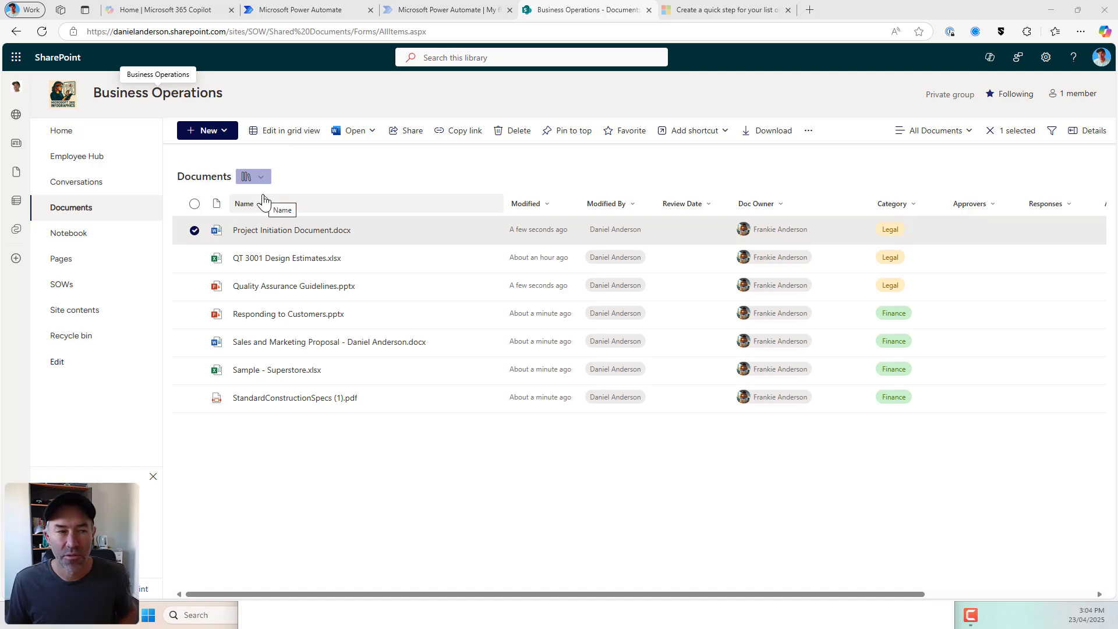
click(194, 258)
click(194, 286)
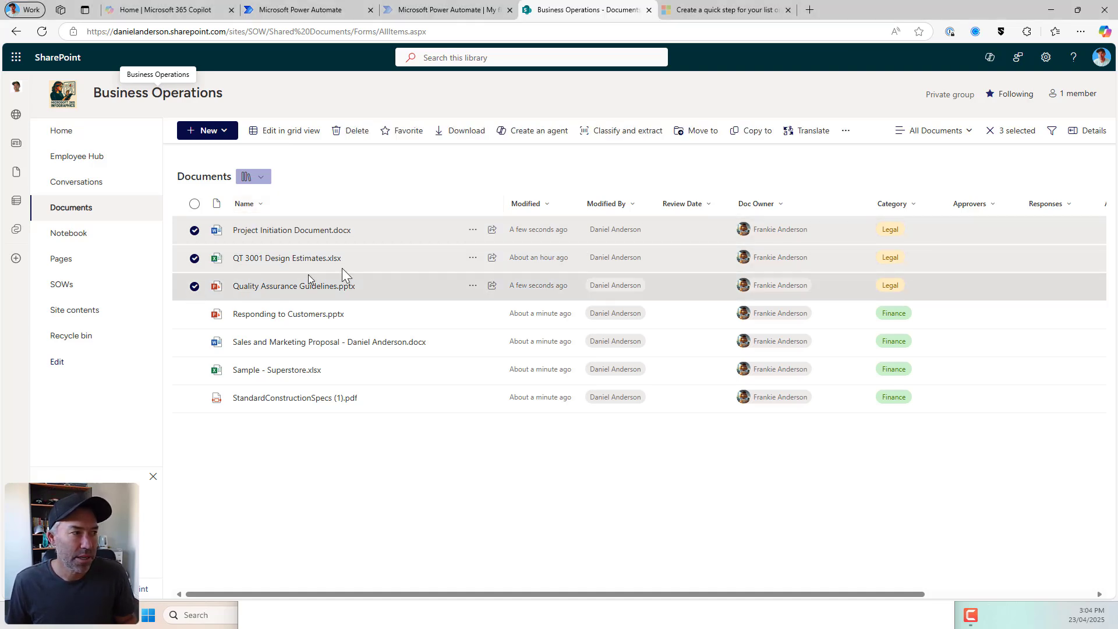
- Check which Automate quick steps appear for three selected files, then clear the selection
click(846, 132)
mouse_move(847, 154)
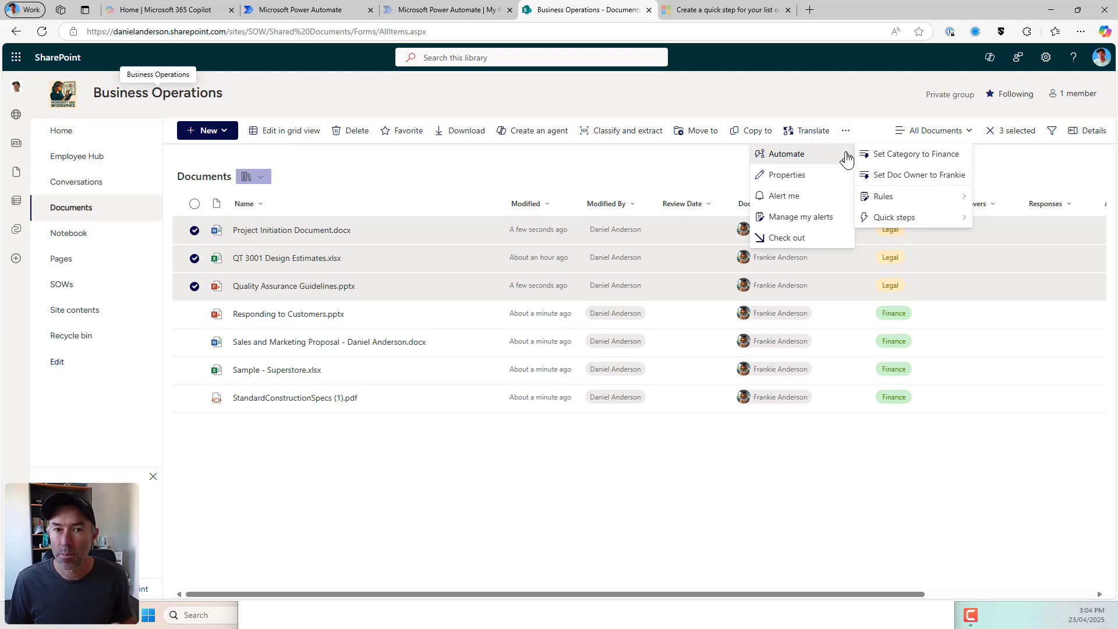
click(726, 177)
click(832, 132)
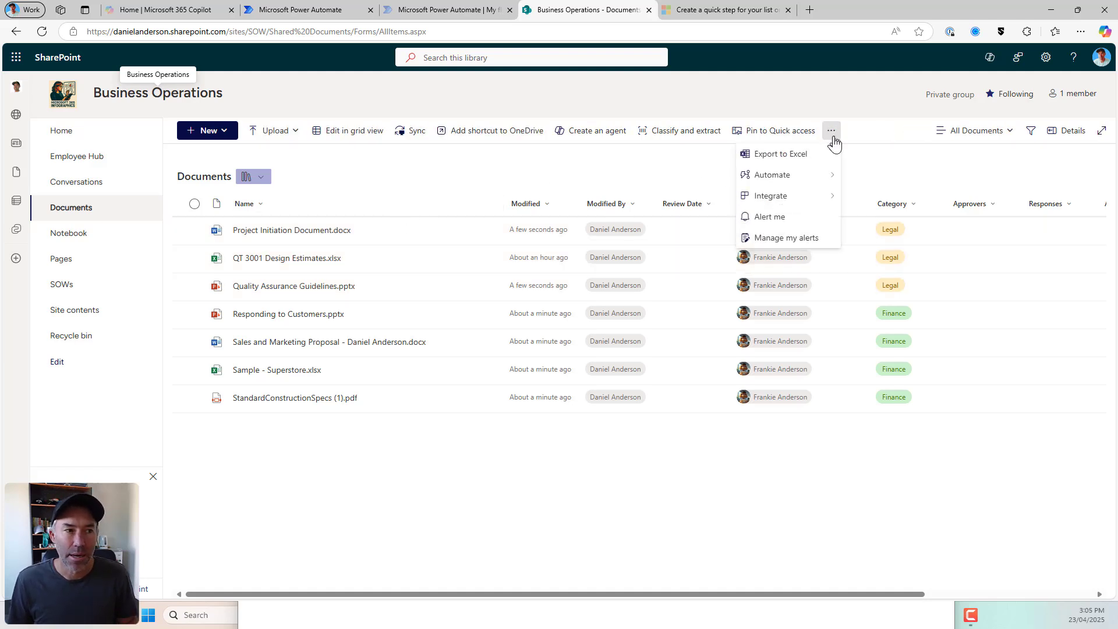
- Create a Start a Teams chat quick step with Doc Owner, named 'Start a Teams Chat with Document Owner'
mouse_move(823, 174)
mouse_move(889, 219)
click(1016, 221)
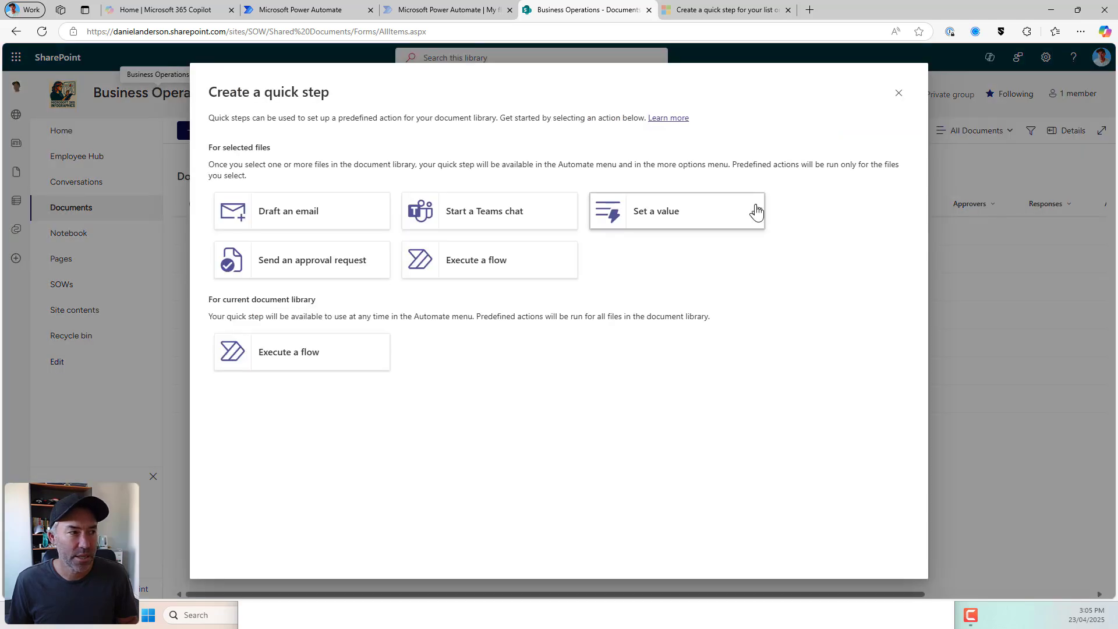
click(482, 213)
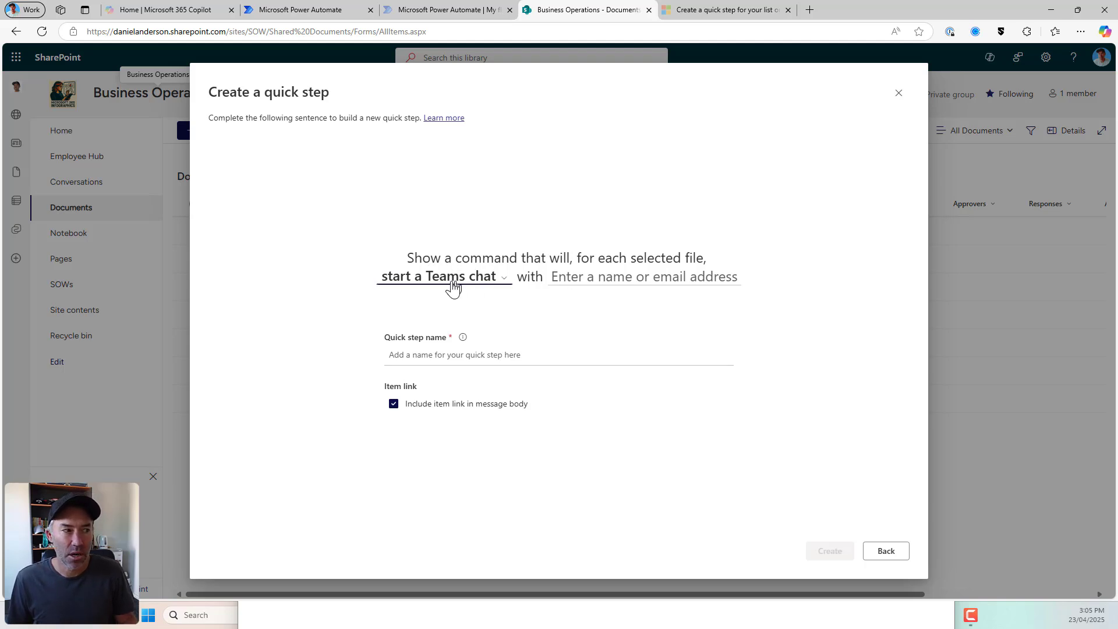
click(602, 278)
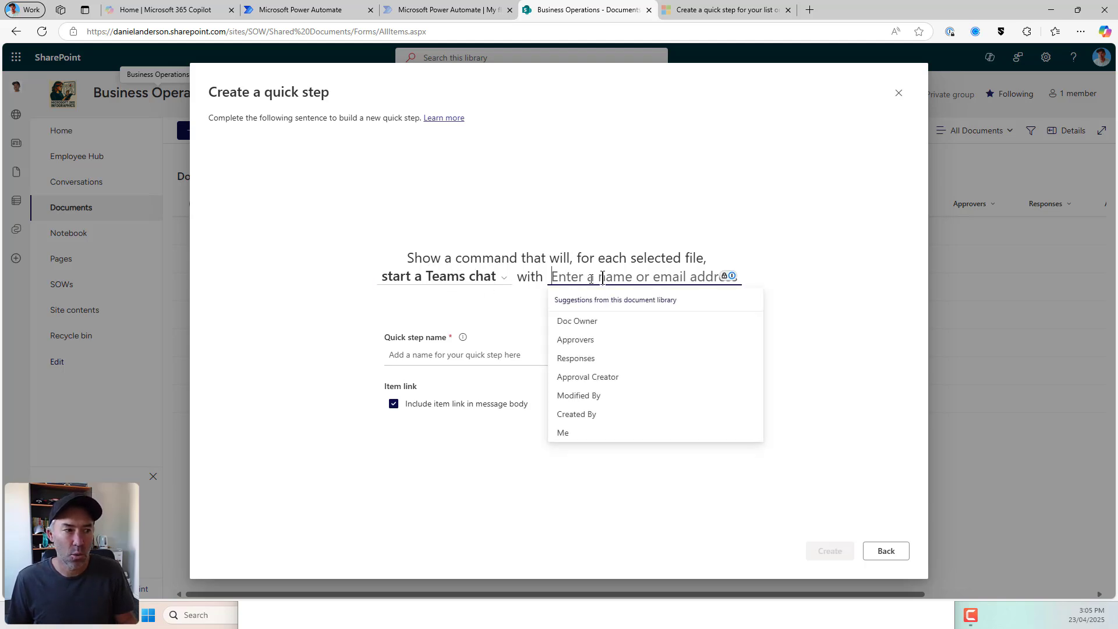
click(605, 330)
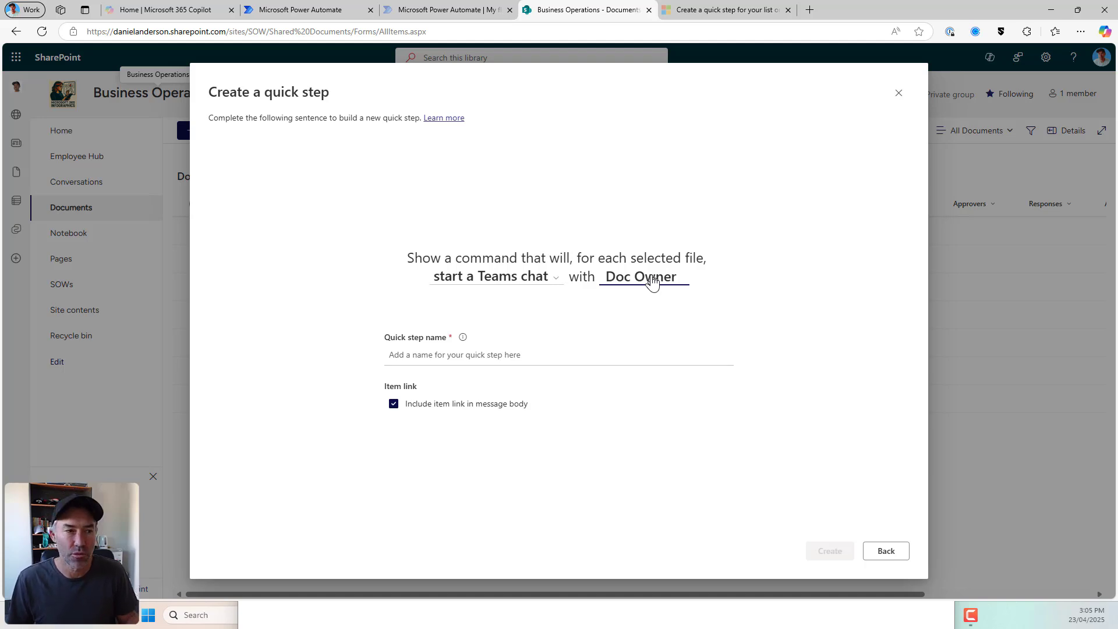
click(468, 356)
text(Start a Teams Chat with Document Owner)
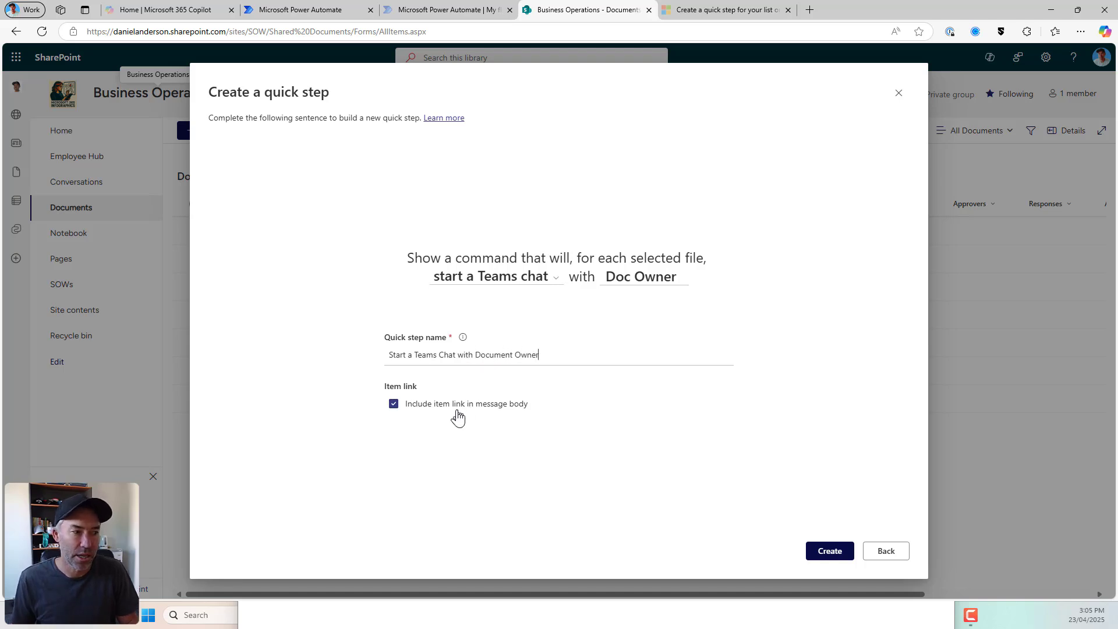
click(818, 548)
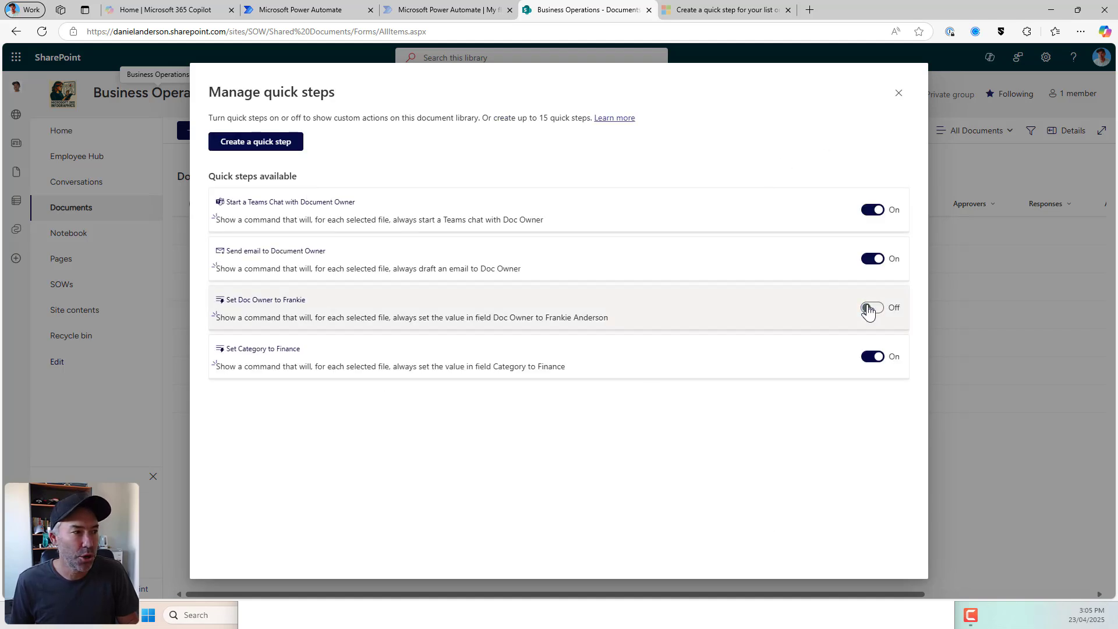
- Turn off the Set Category to Finance quick step and select QT 3001 Design Estimates.xlsx
click(872, 356)
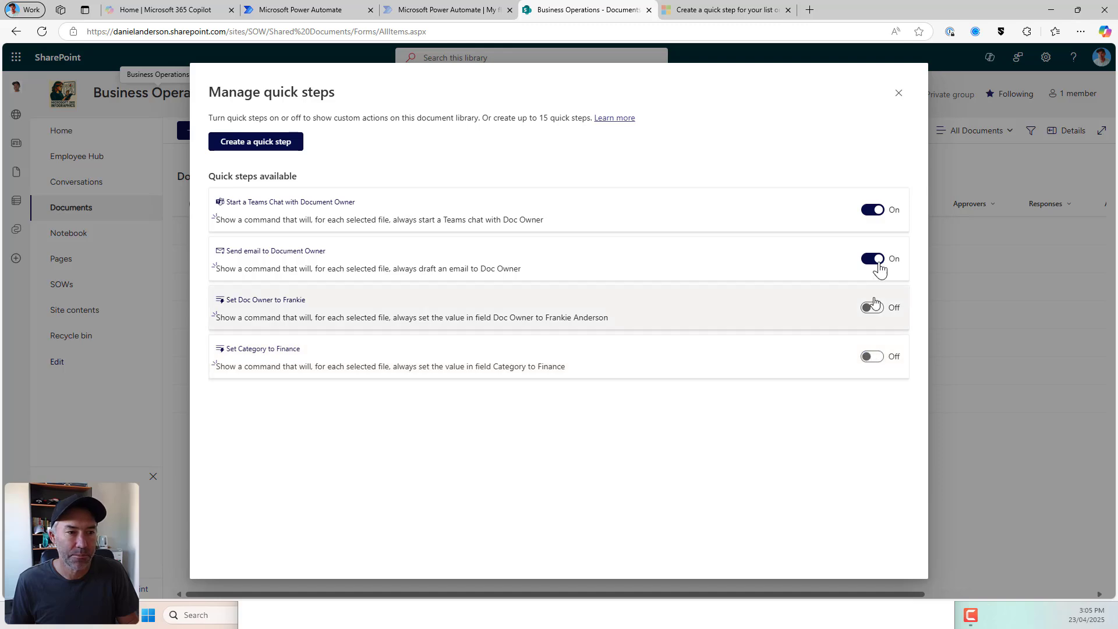
click(899, 95)
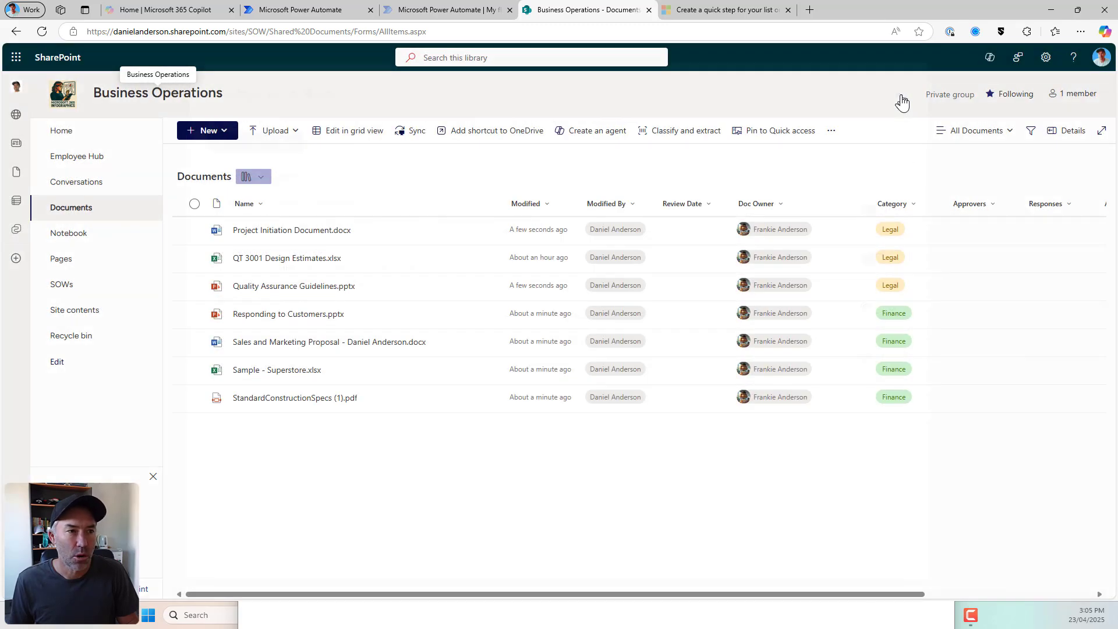
click(289, 258)
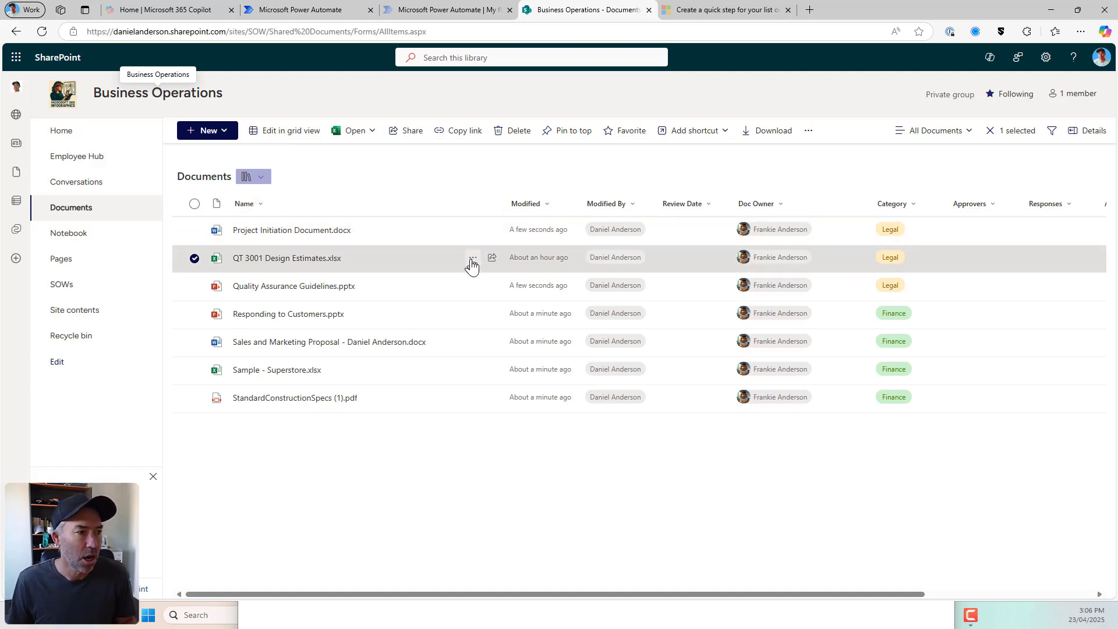
- Run the Start a Teams Chat with Document Owner quick step on the file
click(473, 260)
mouse_move(549, 460)
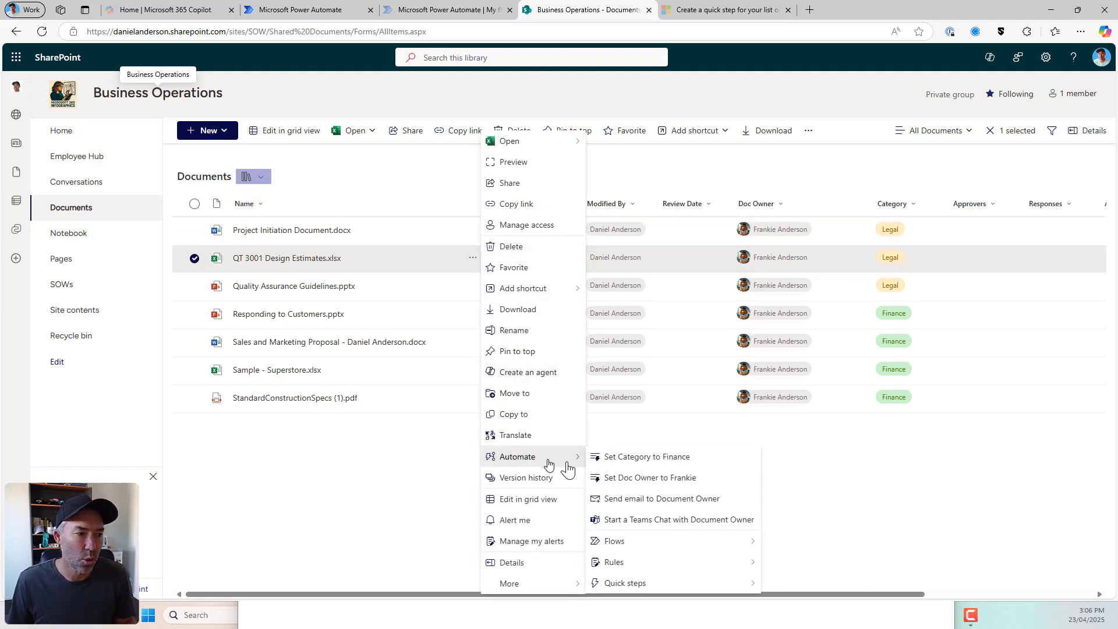
click(633, 521)
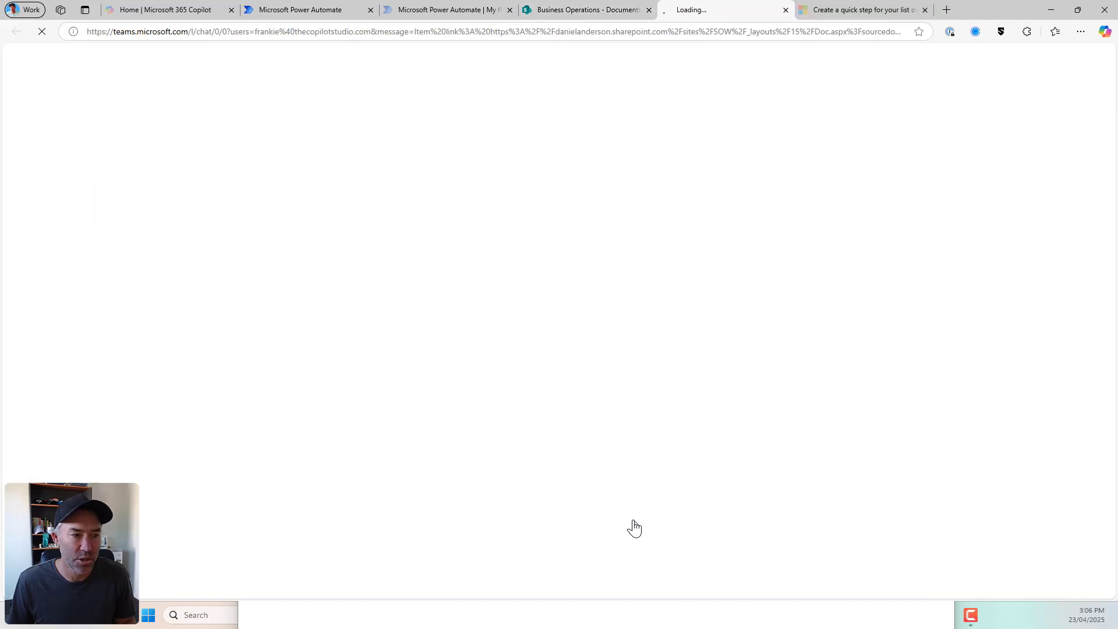
- Always allow Teams links, open the owner chat in the Teams app, and move its window right
click(480, 93)
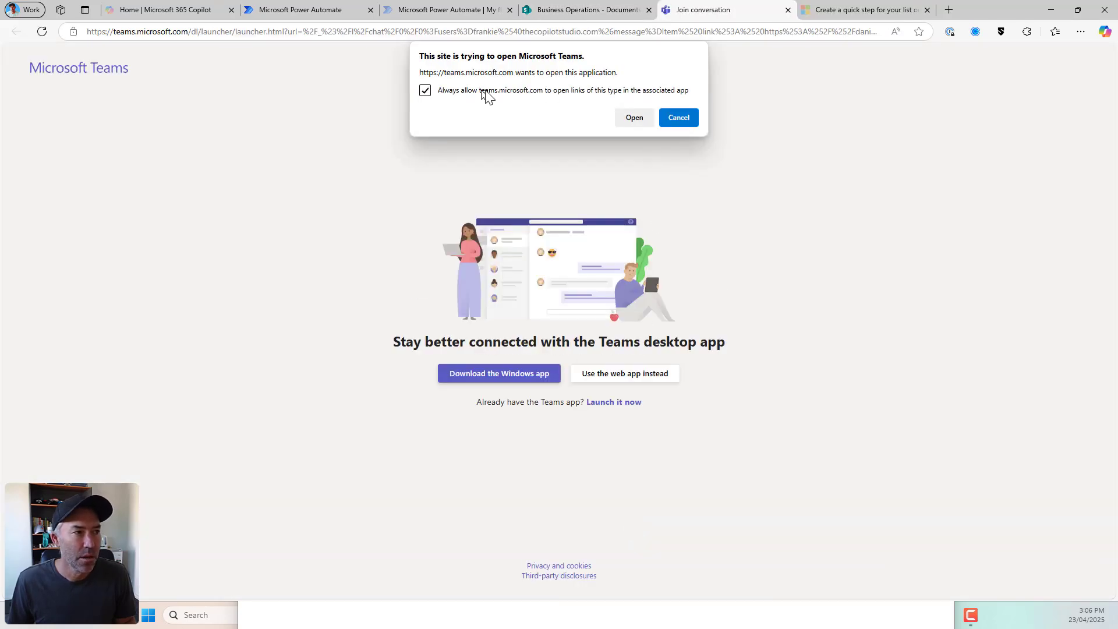
click(633, 117)
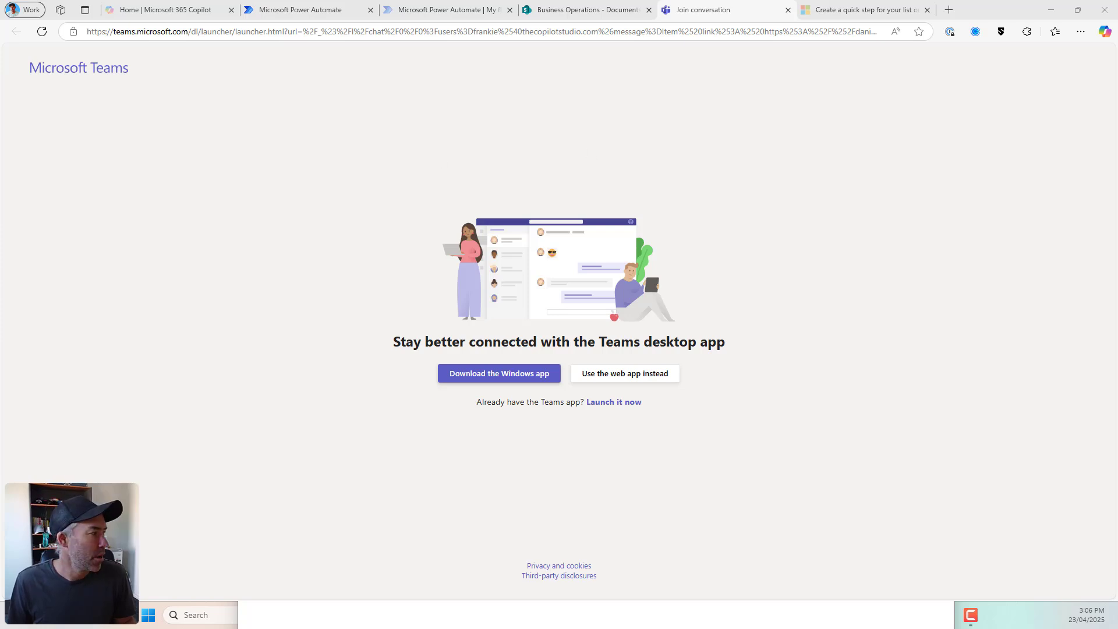
drag(270, 321, 629, 166)
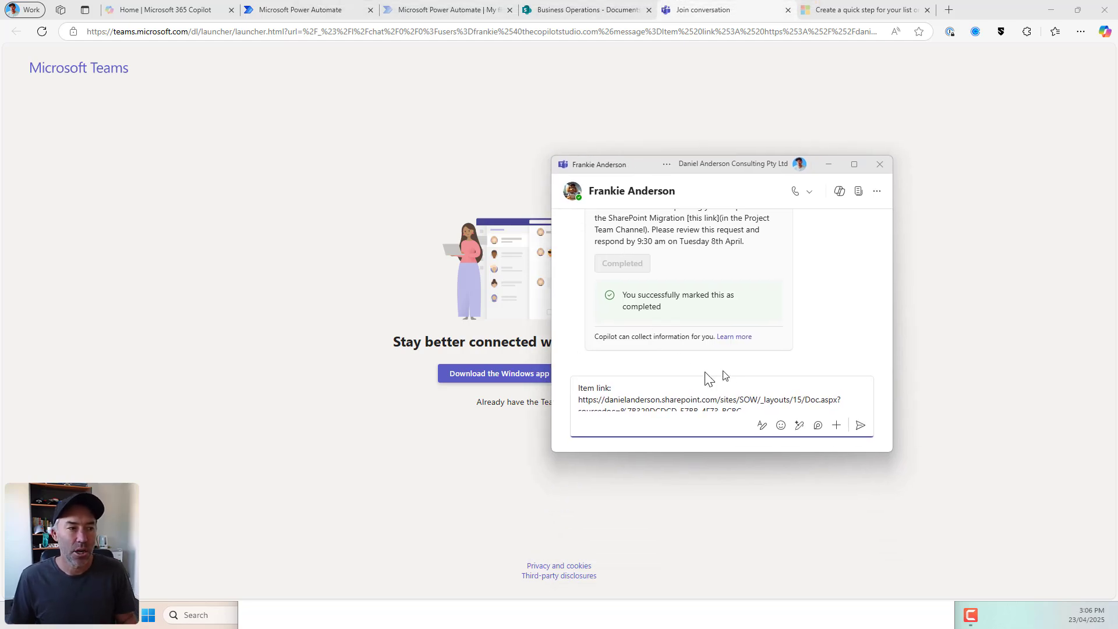
- Send the prefilled item link to the document owner in the Teams chat
click(862, 429)
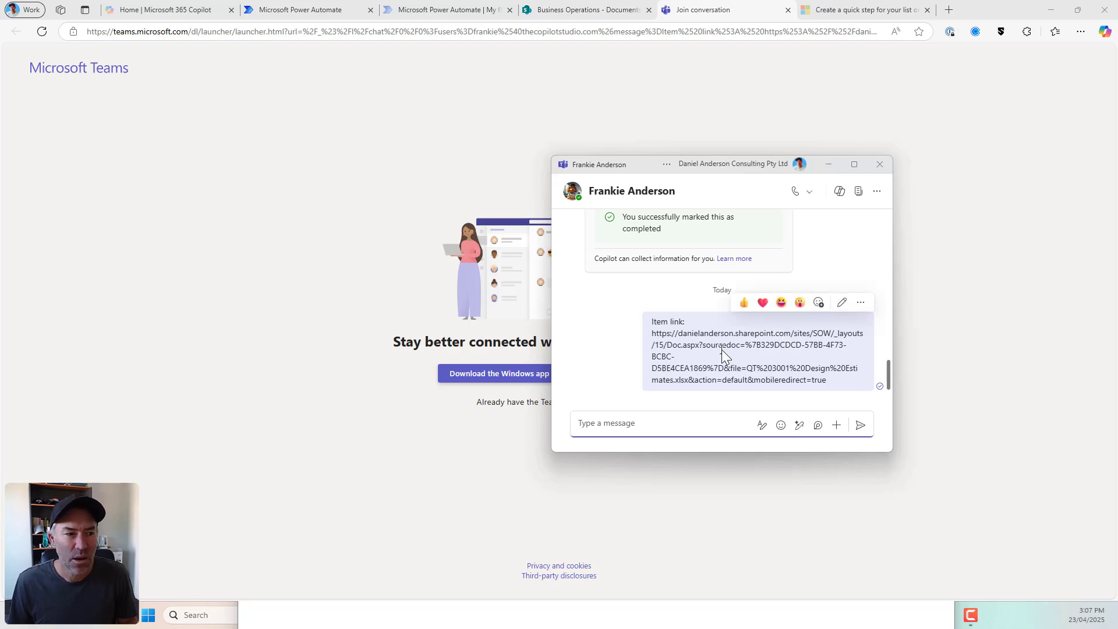
drag(654, 336, 805, 381)
click(833, 383)
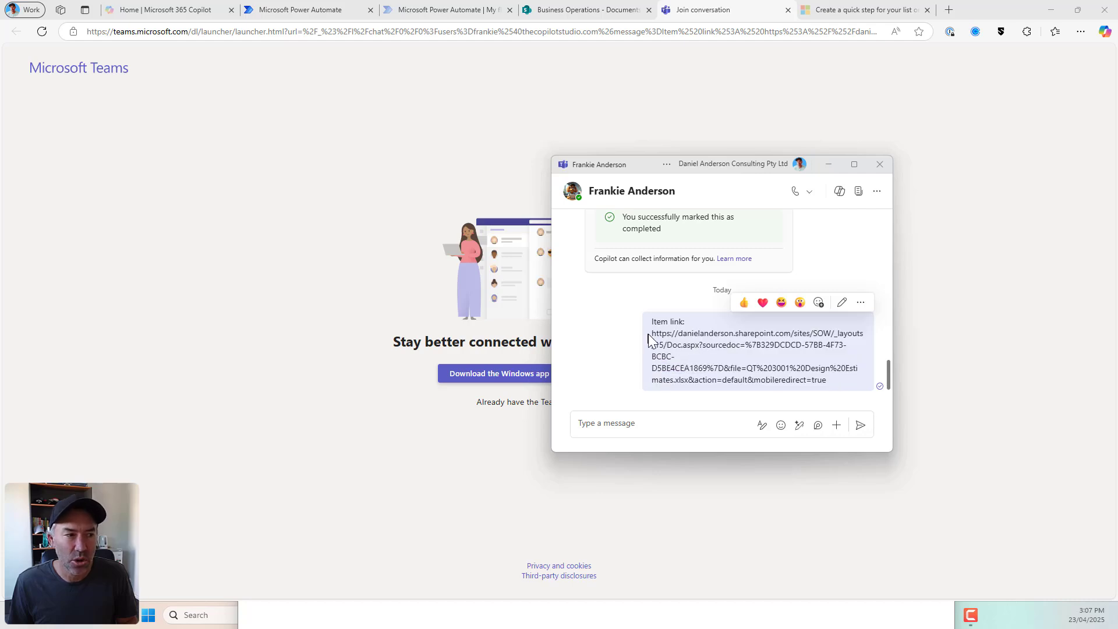
drag(651, 334, 814, 379)
- Put the sent link message into edit mode and select its entire URL
click(842, 302)
scroll(817, 350, down, 2)
drag(826, 346, 650, 344)
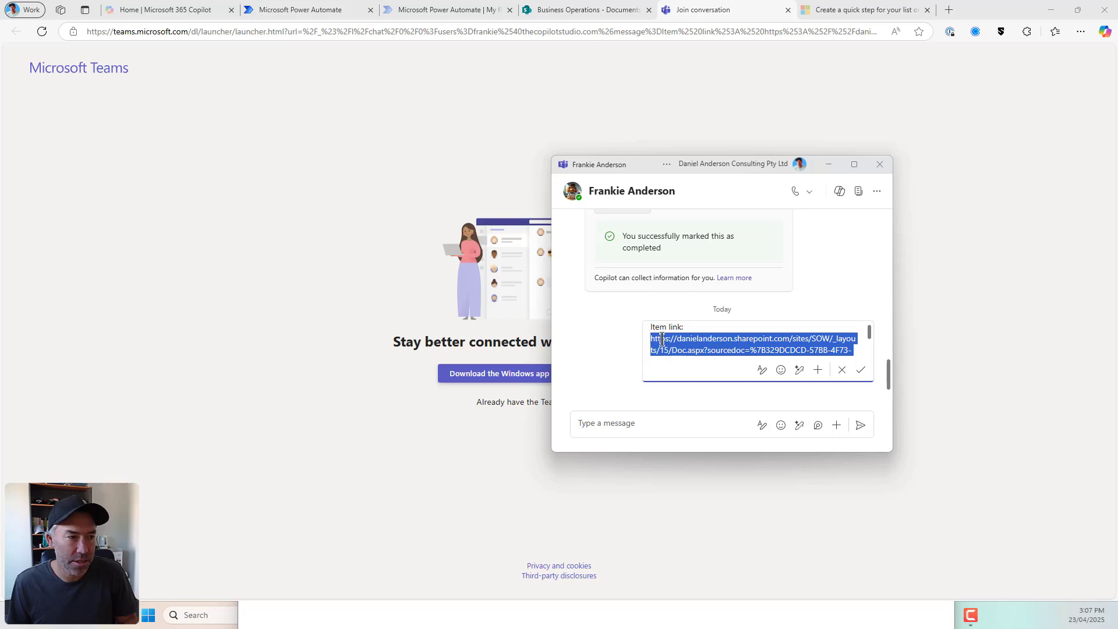
- Replace the raw URL with an 'Item link:' hyperlink to the document, save, and close the chat
click(852, 166)
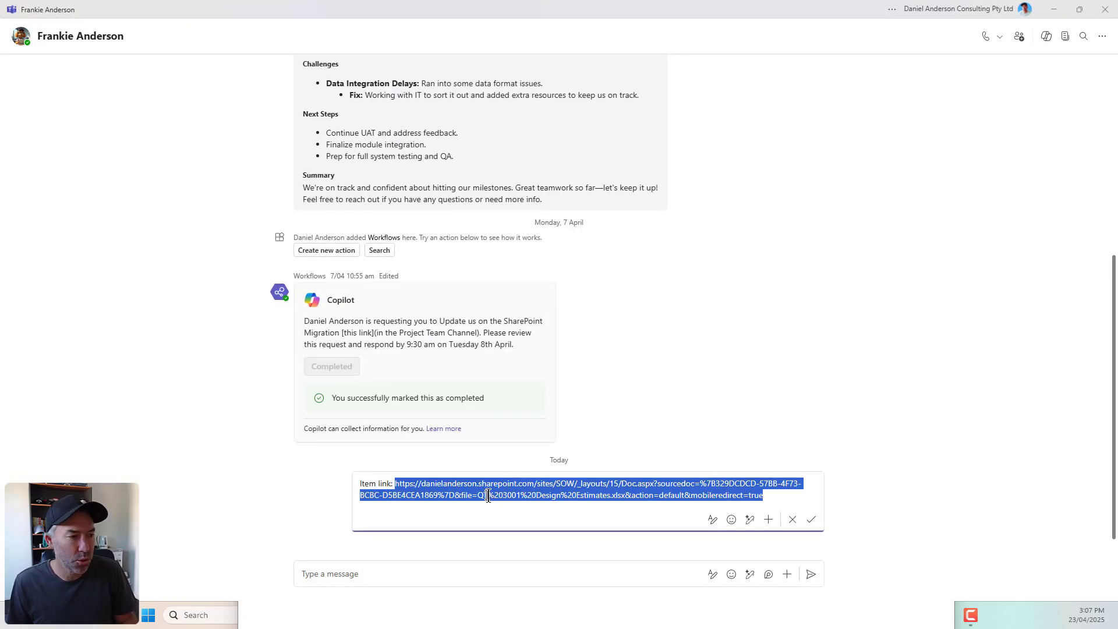
key(BackSpace)
drag(399, 495, 339, 500)
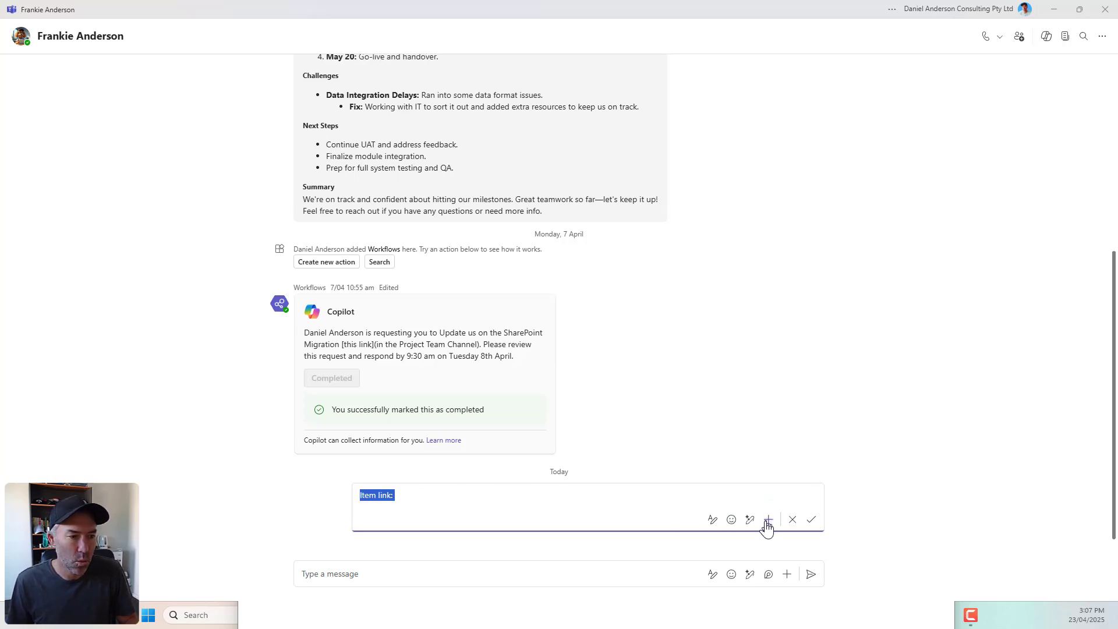
click(711, 520)
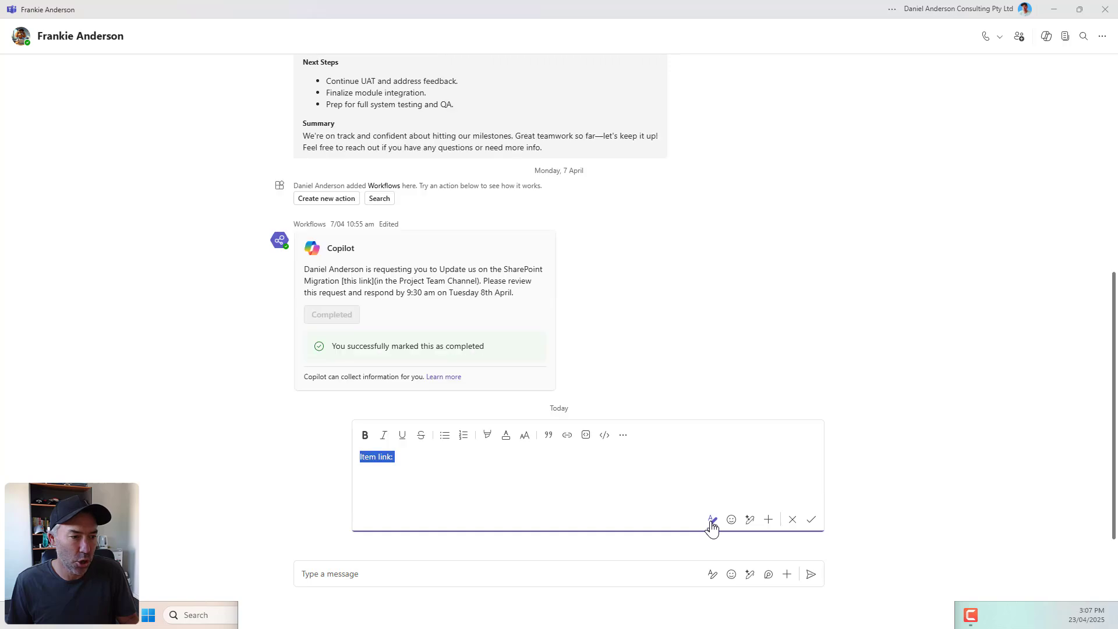
click(567, 437)
key(ctrl+v)
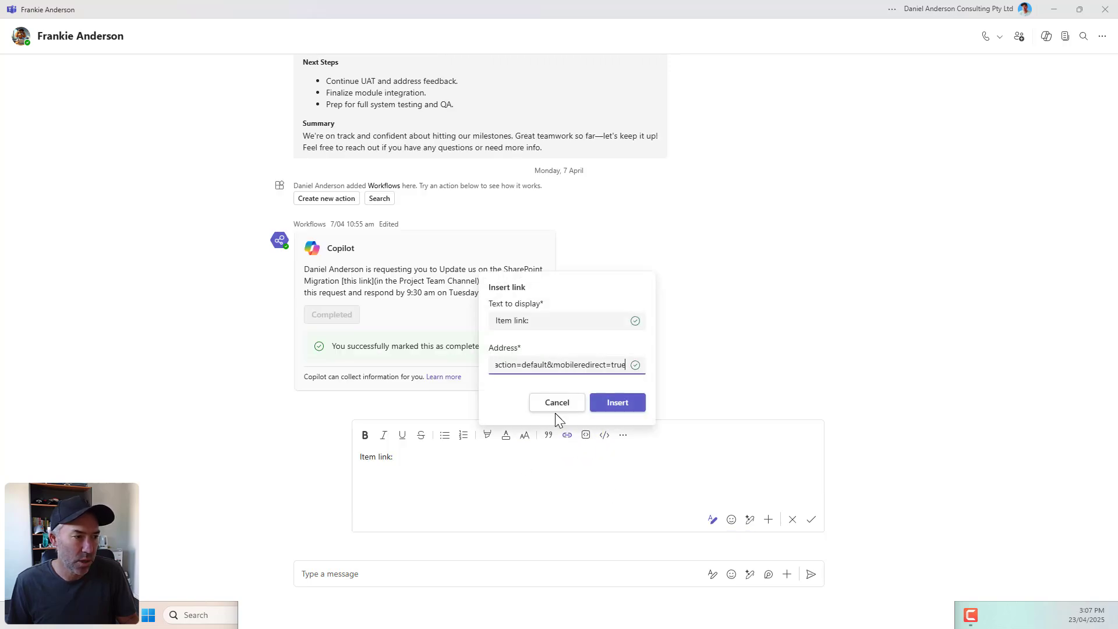
click(616, 405)
click(811, 521)
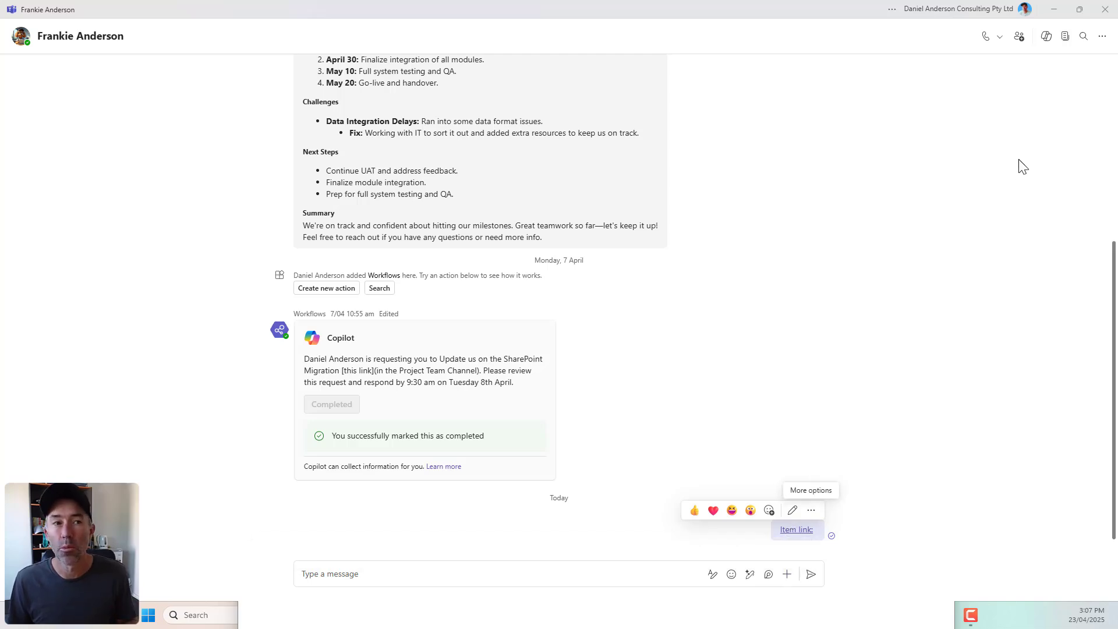
click(1105, 12)
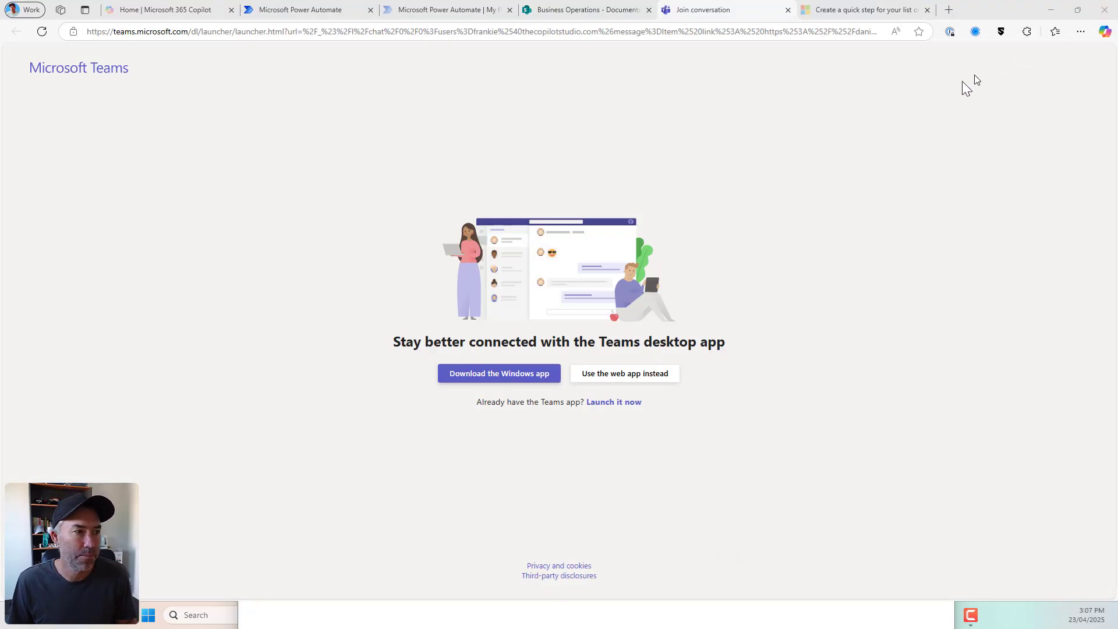
- Back in the SharePoint library, open Manage quick steps from ... > Automate > Quick steps
click(595, 11)
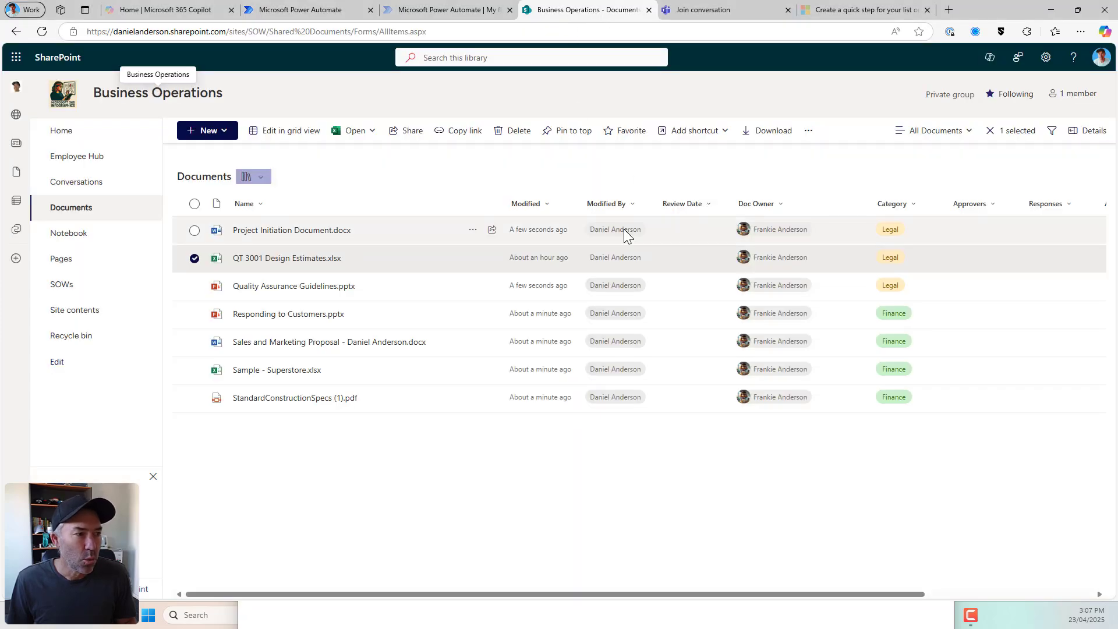
click(809, 135)
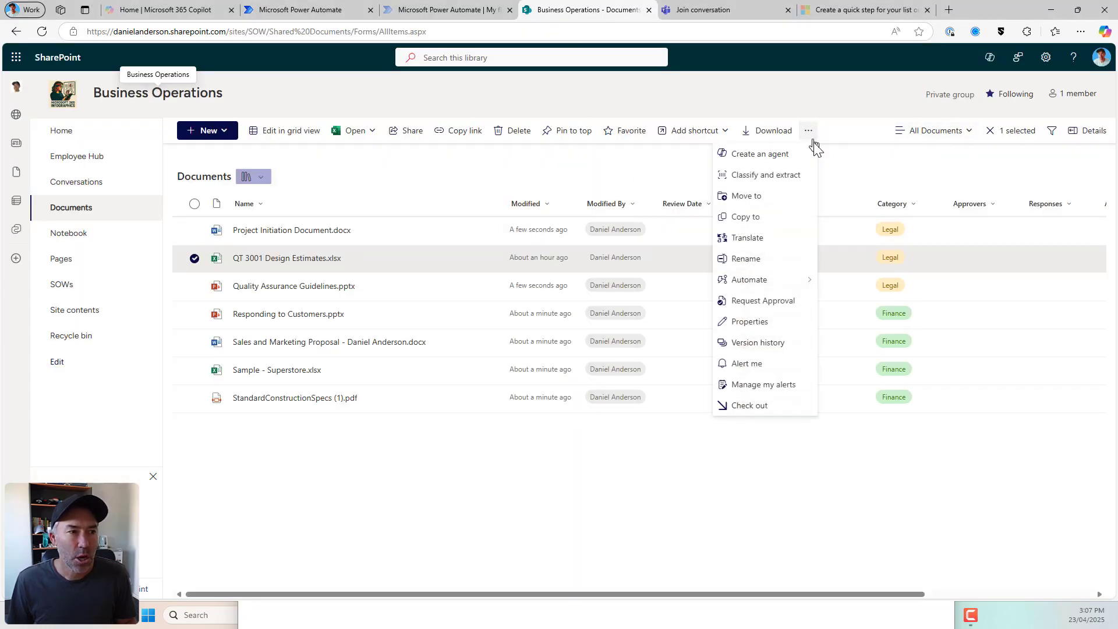
mouse_move(779, 285)
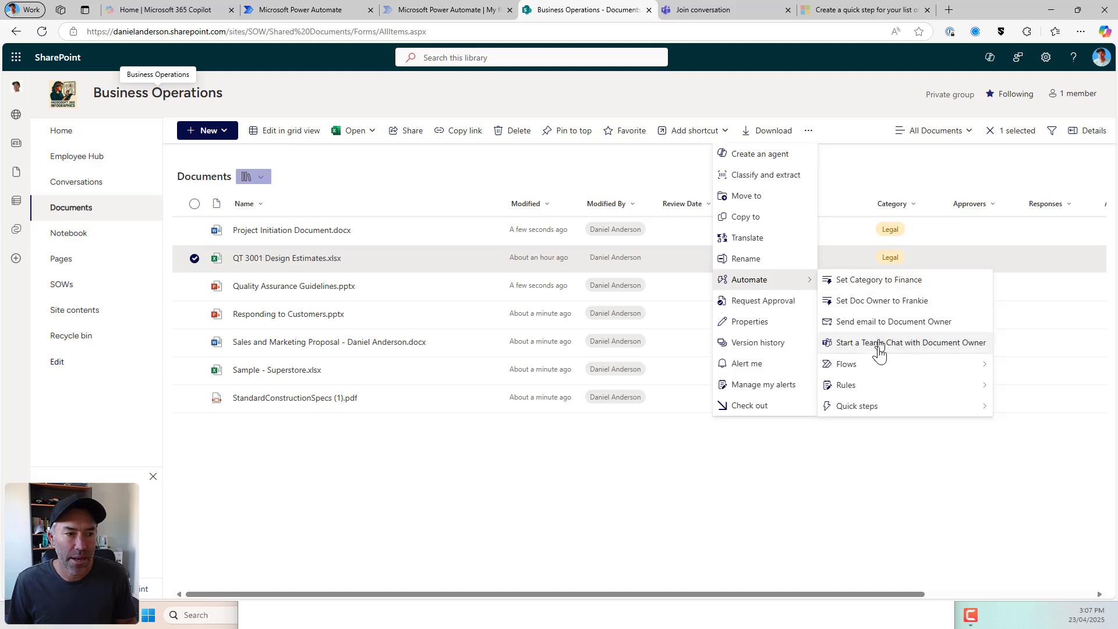
mouse_move(879, 374)
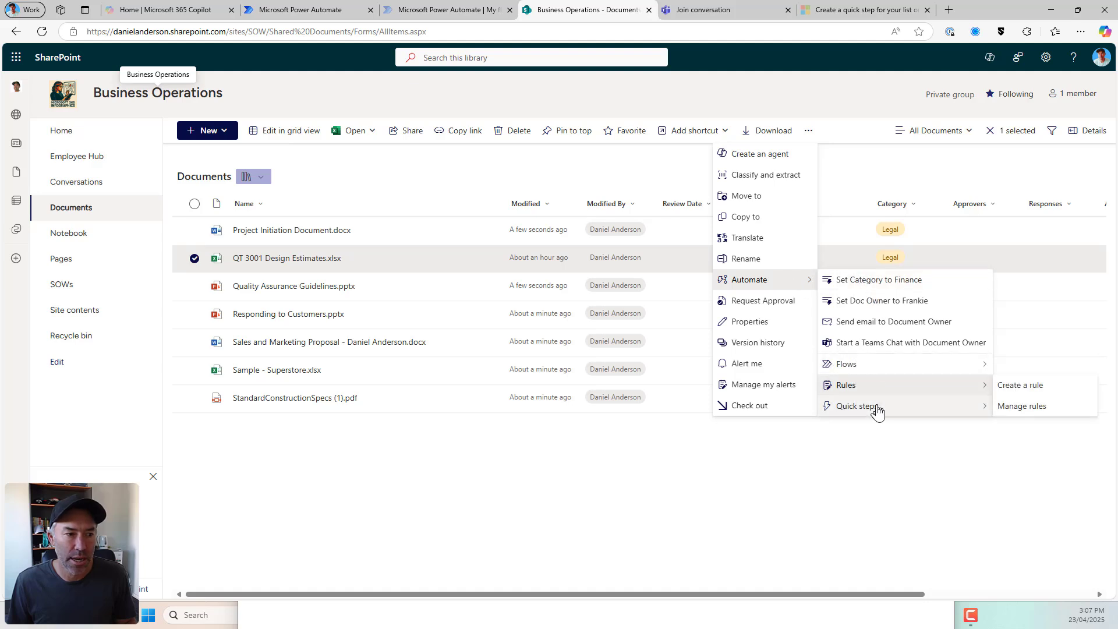
mouse_move(872, 413)
click(1036, 428)
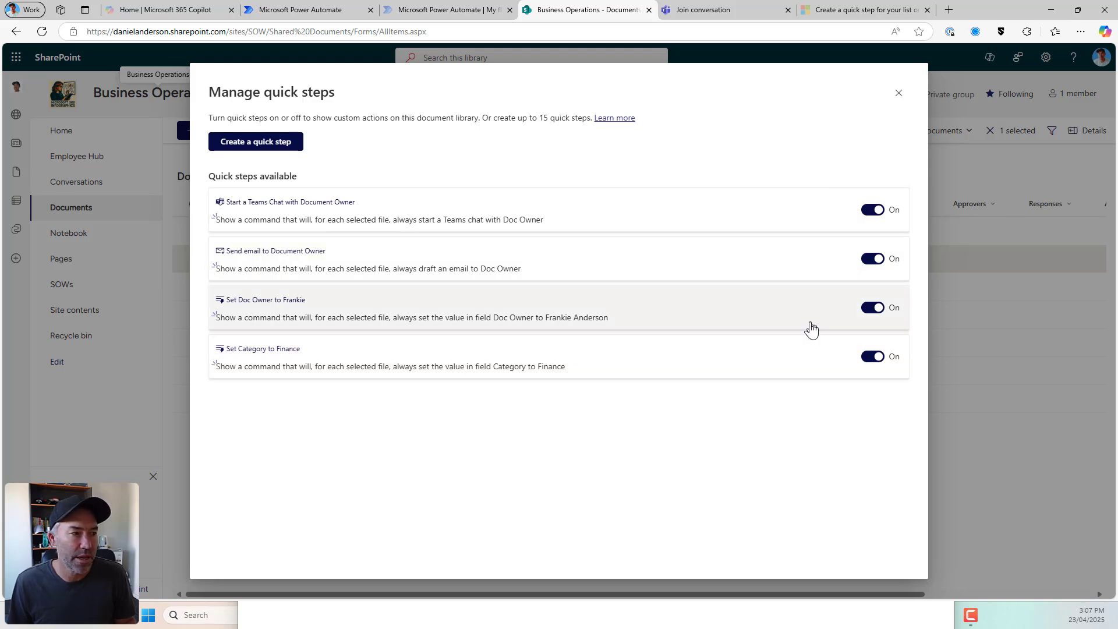
- Switch off Set Category to Finance and Set Doc Owner to Frankie, then delete the Teams chat quick step
click(871, 357)
click(872, 308)
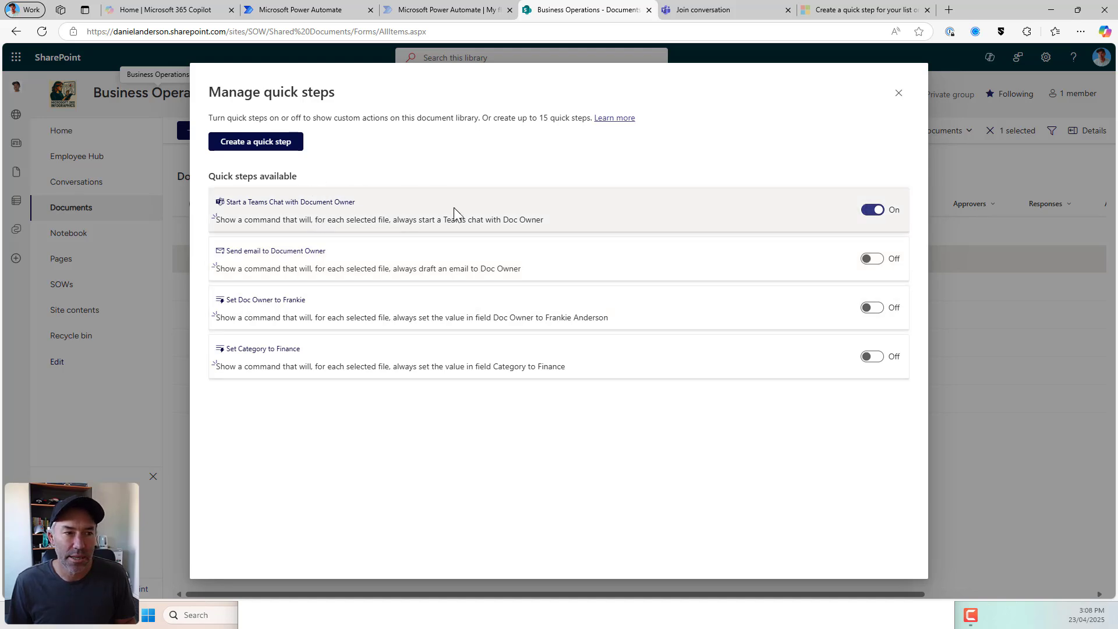
click(600, 217)
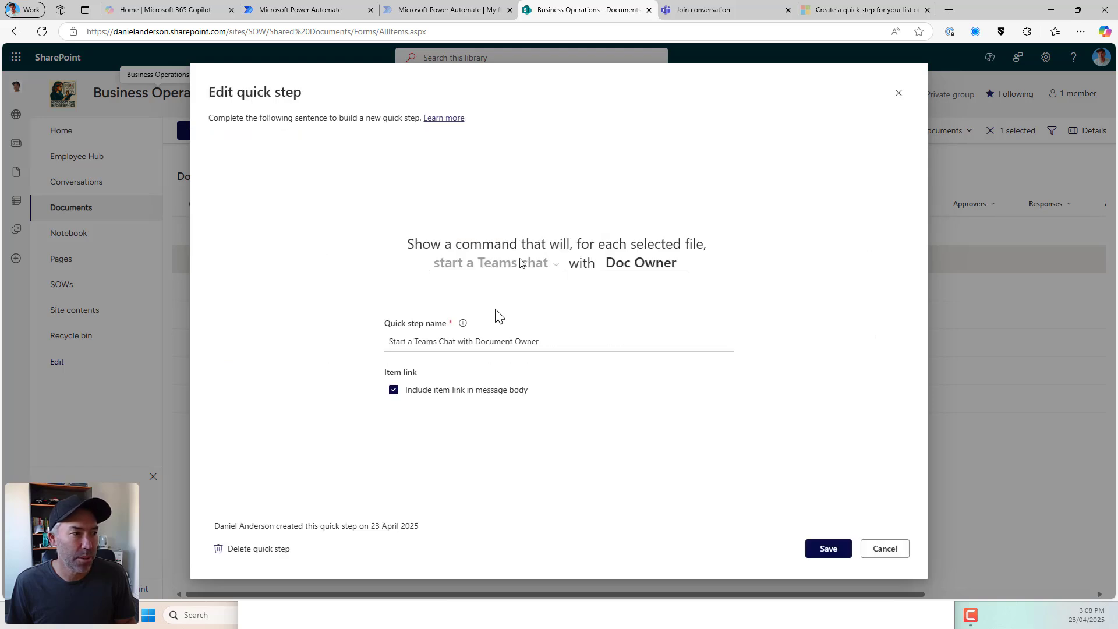
click(256, 548)
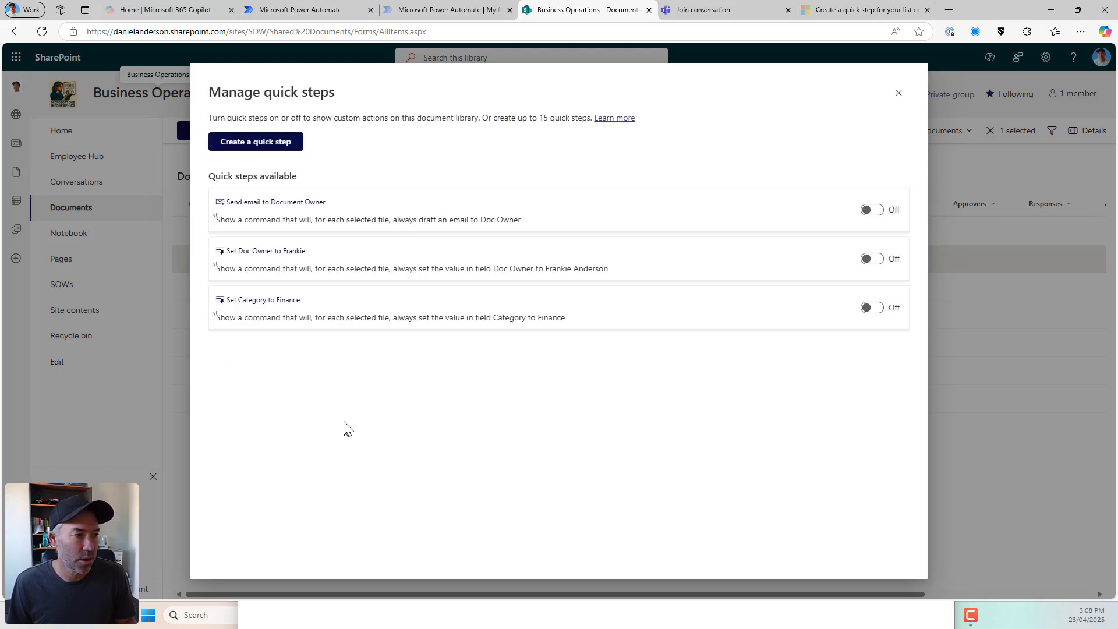
- Delete the Send email, Set Doc Owner to Frankie and Set Category to Finance quick steps, then close the manager
click(323, 224)
click(279, 548)
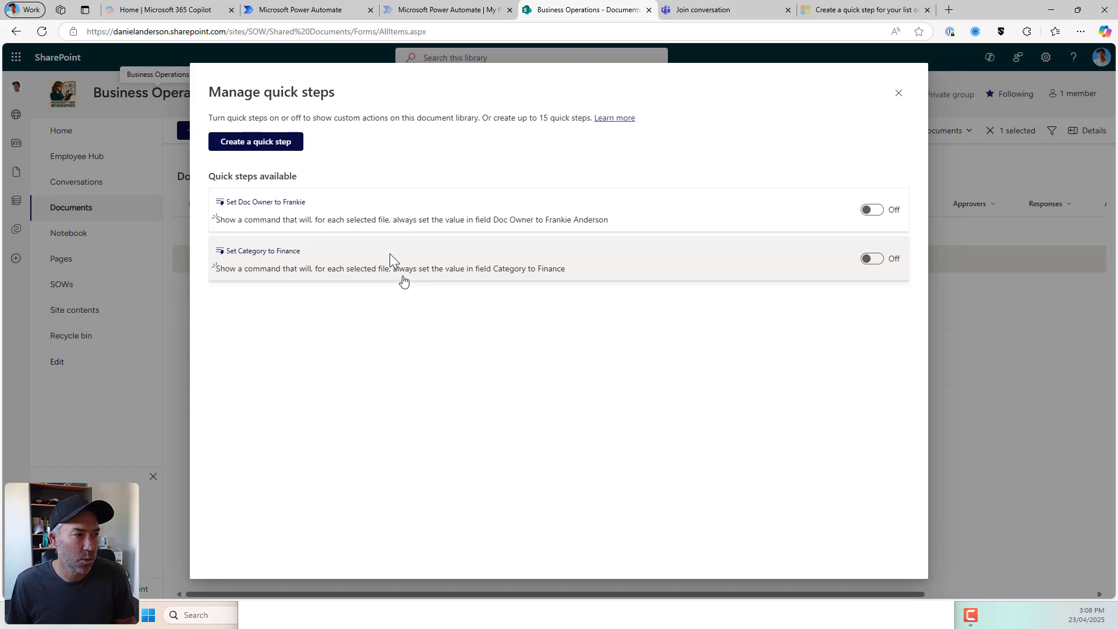
click(313, 212)
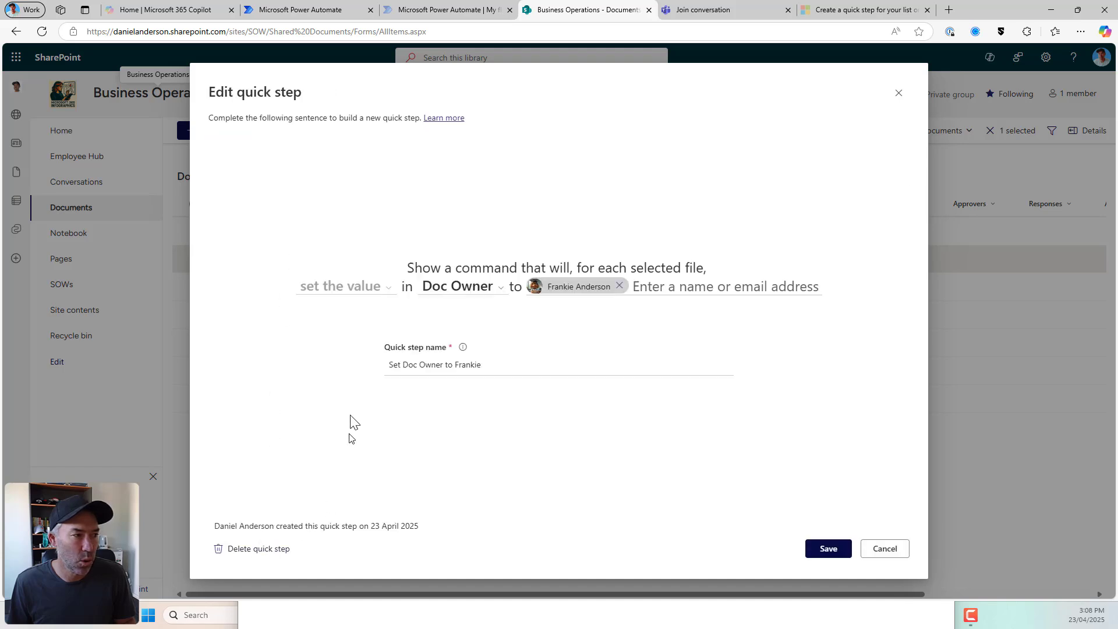
click(256, 548)
click(314, 228)
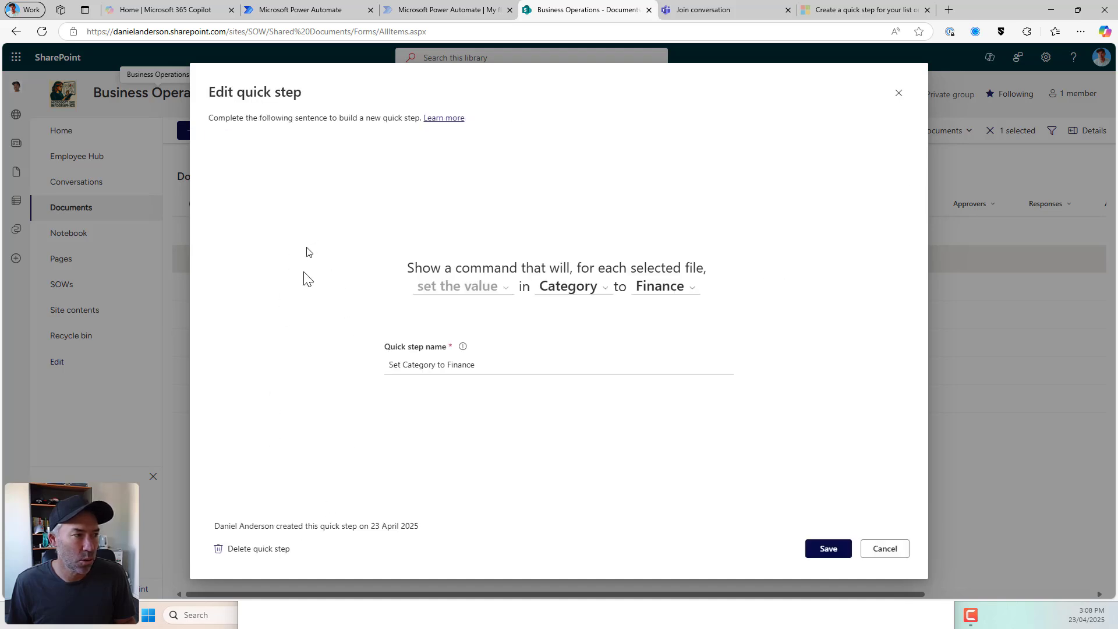
click(309, 550)
click(900, 96)
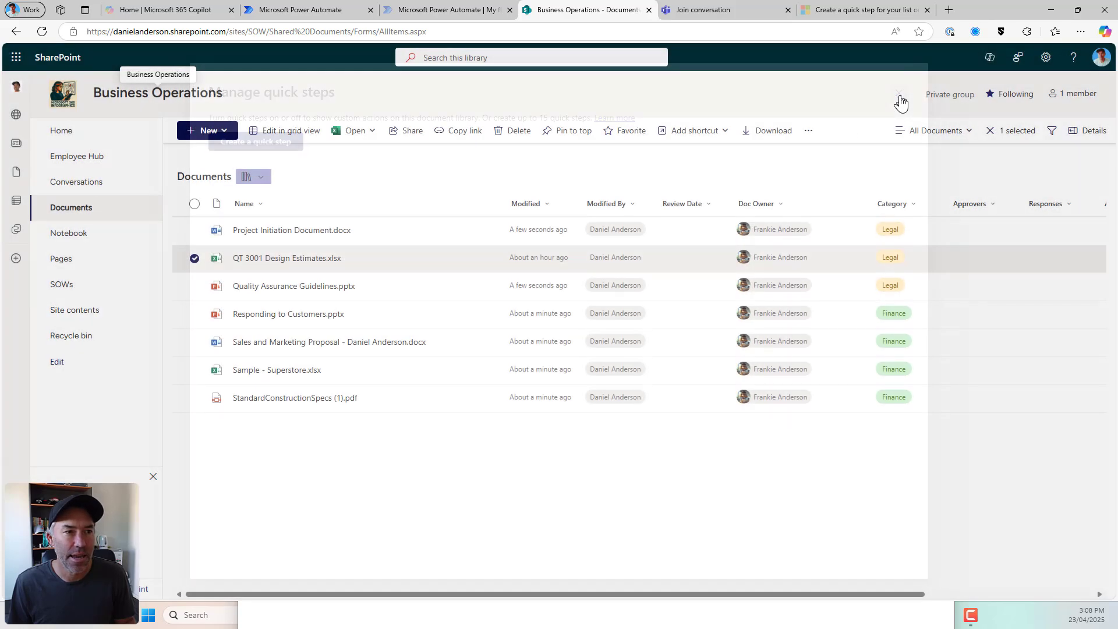
- Refresh the library page and verify the Manage quick steps list is now empty
click(41, 31)
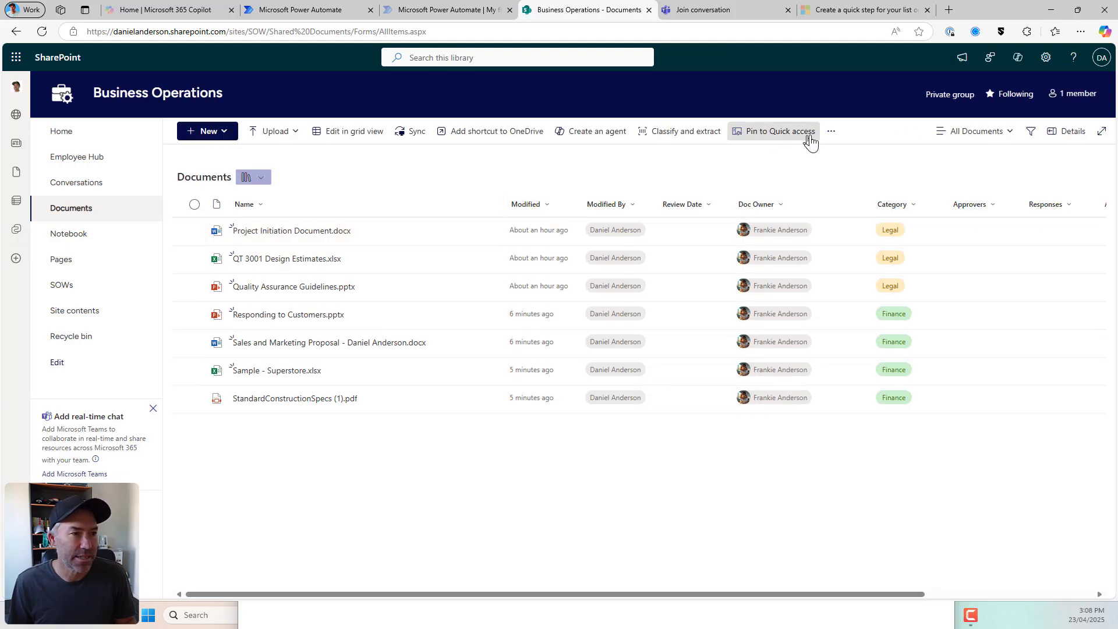
click(831, 132)
mouse_move(811, 185)
mouse_move(902, 224)
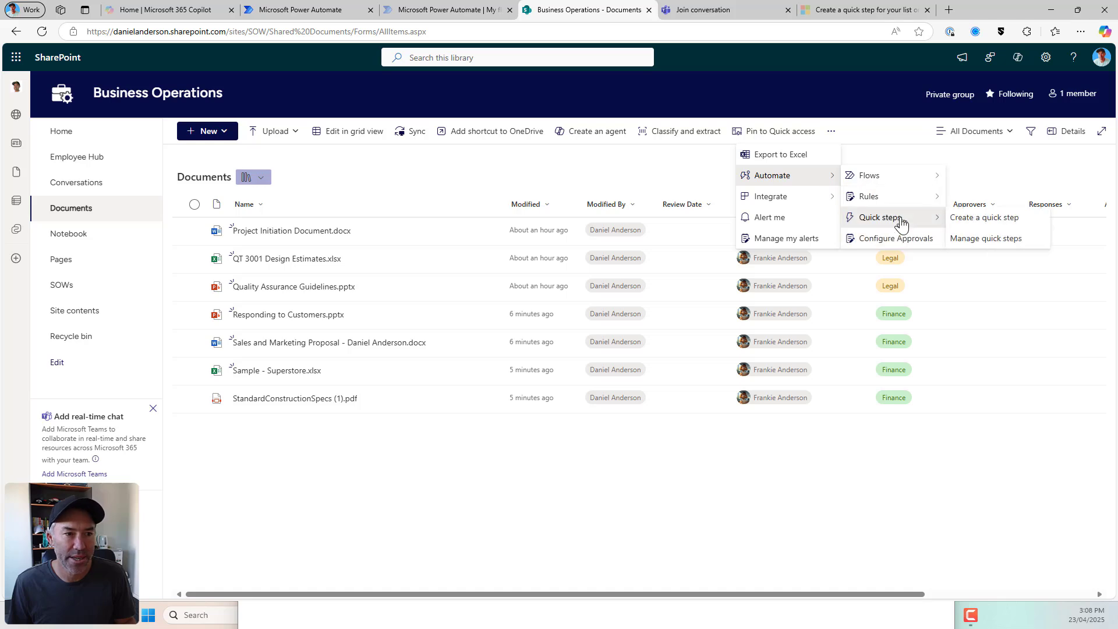
click(971, 245)
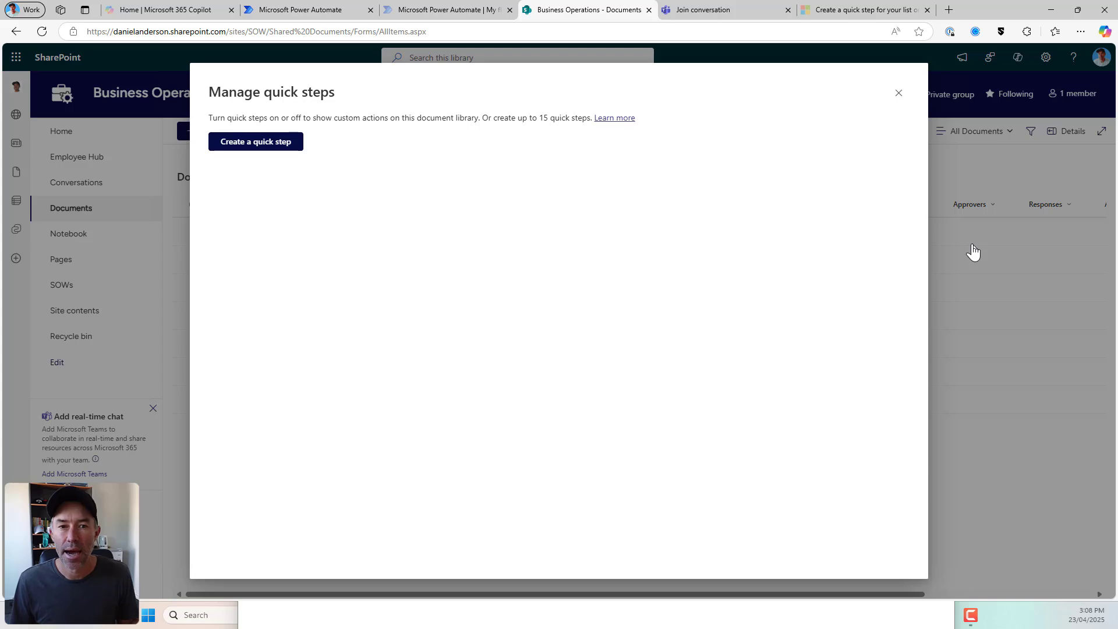
click(899, 93)
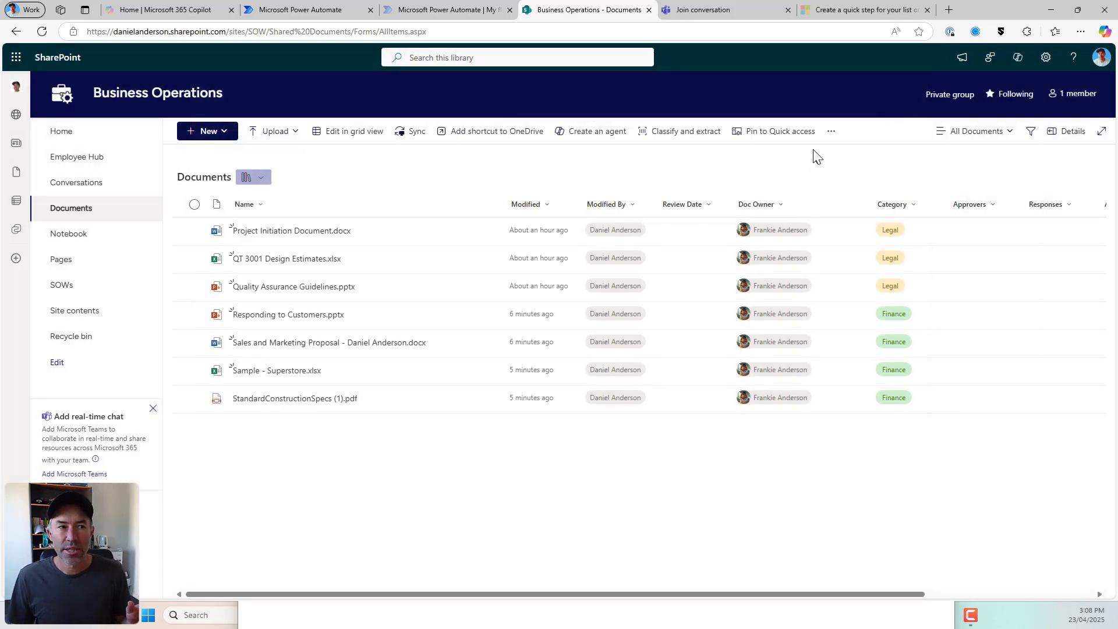
click(831, 132)
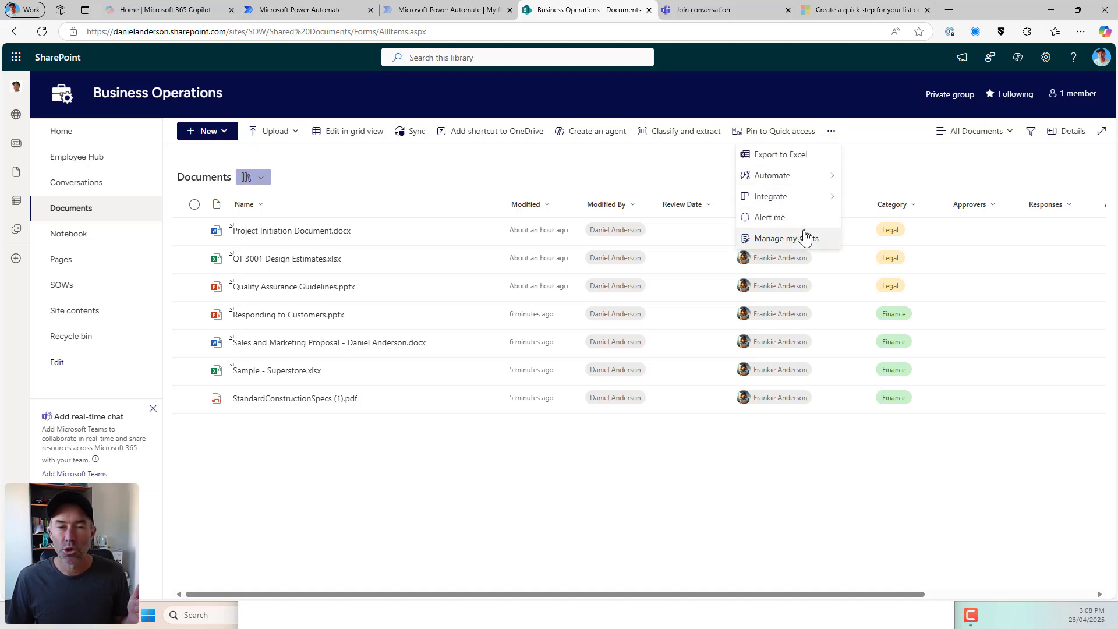